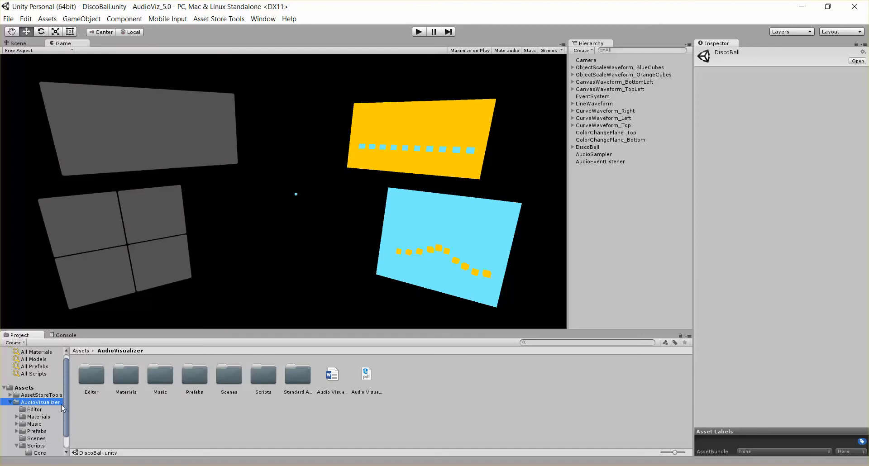
# - Select the DiscoBall scene in the AudioVisualizer Scenes folder and enter Play mode
pyautogui.doubleClick(221, 385)
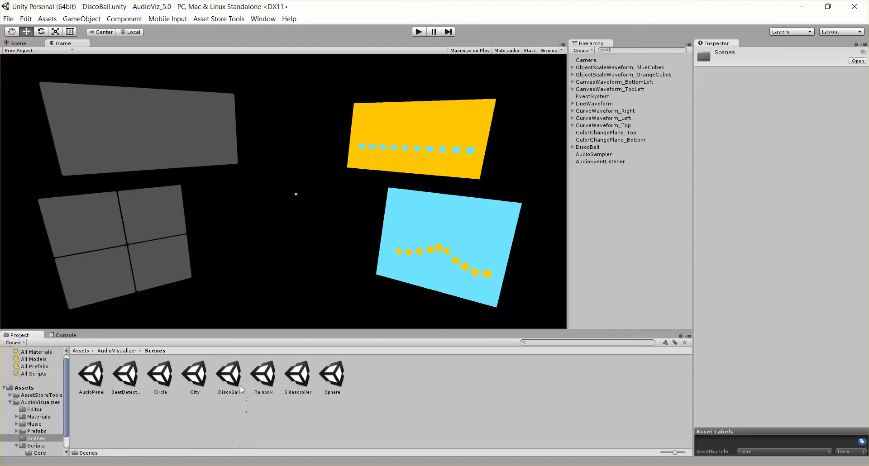
pyautogui.click(239, 379)
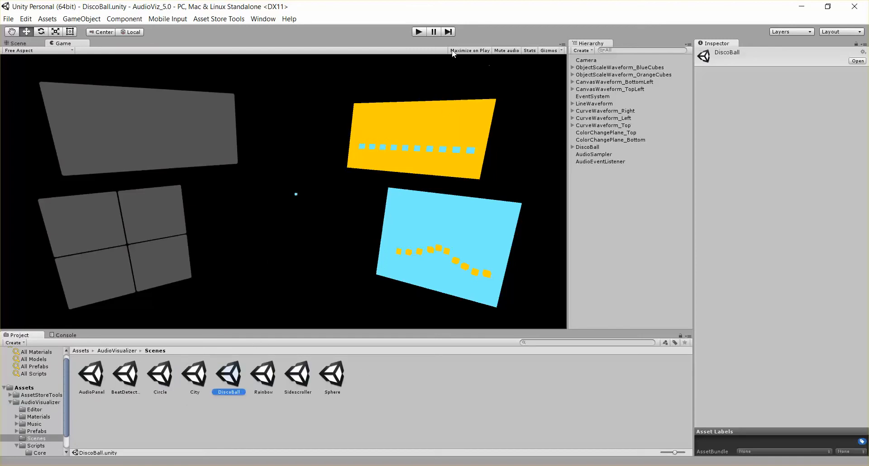
pyautogui.click(418, 32)
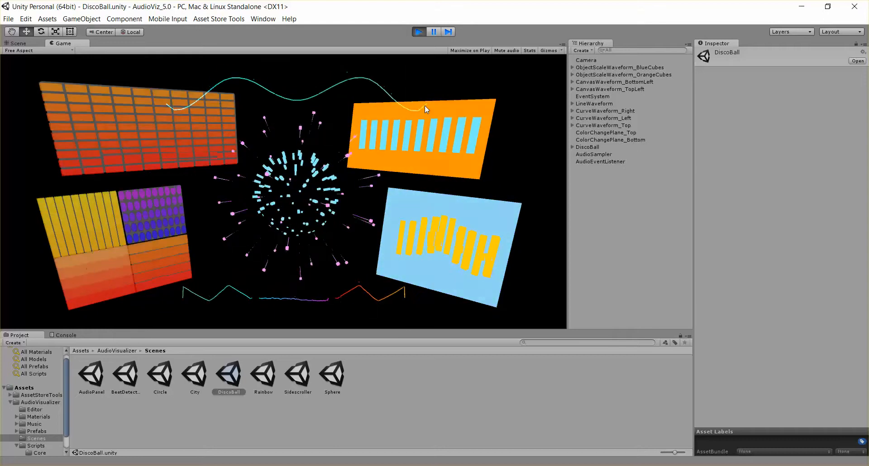
# - Inspect the running visualizer in the Scene and Game views, then exit Play mode
pyautogui.click(19, 43)
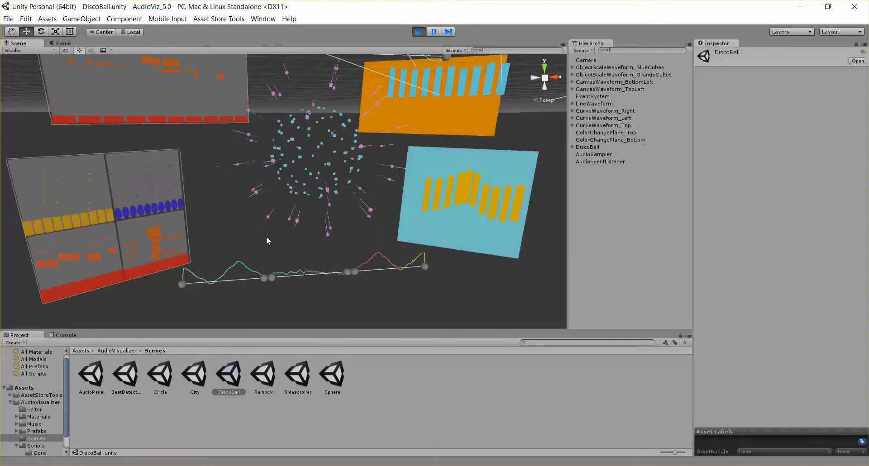
pyautogui.scroll(6, 266, 236)
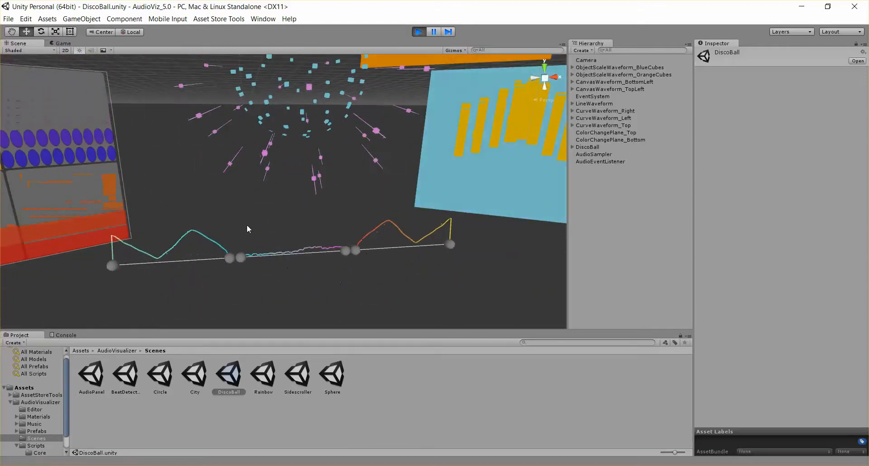
pyautogui.hotkey('ctrl', '2')
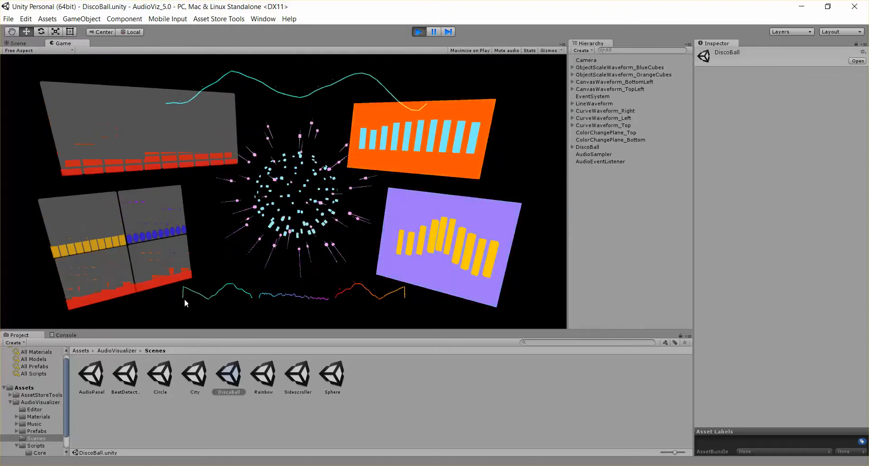
pyautogui.click(419, 32)
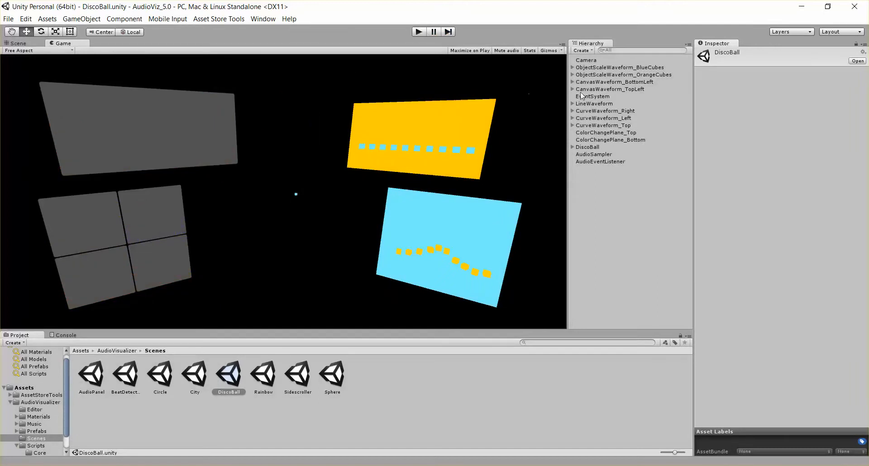
# - Select LineWaveform and inspect its Start and End child points in the Scene view
pyautogui.click(588, 104)
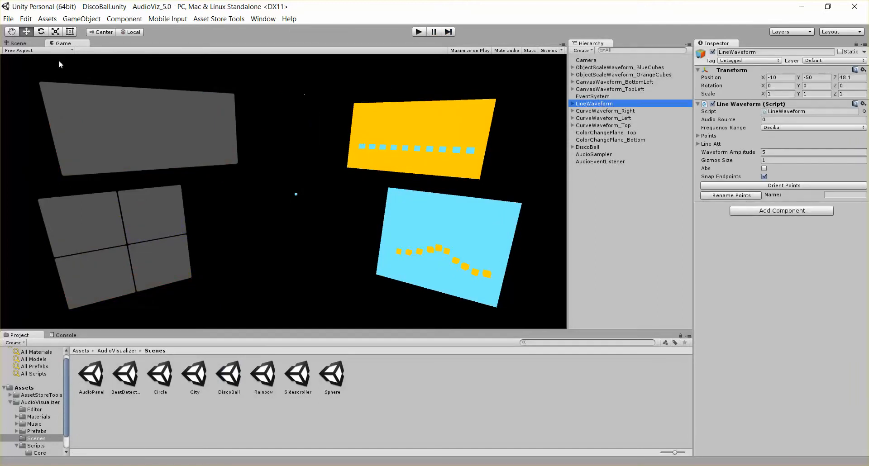
pyautogui.click(23, 43)
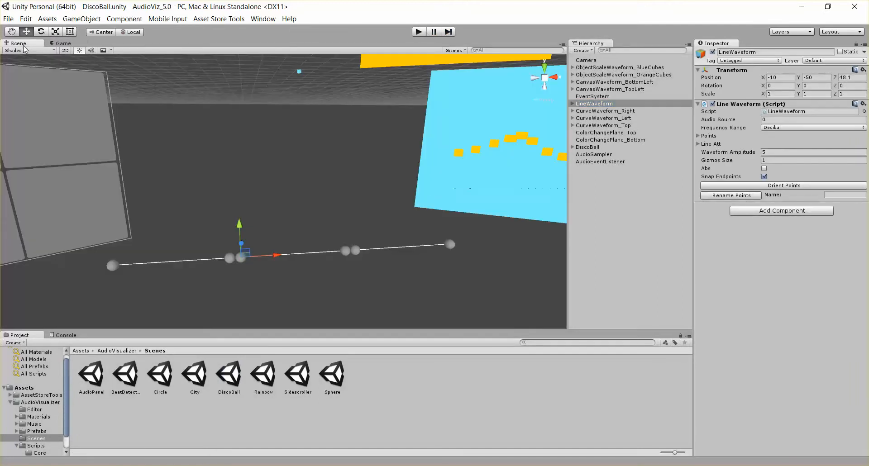
pyautogui.click(572, 103)
pyautogui.click(587, 118)
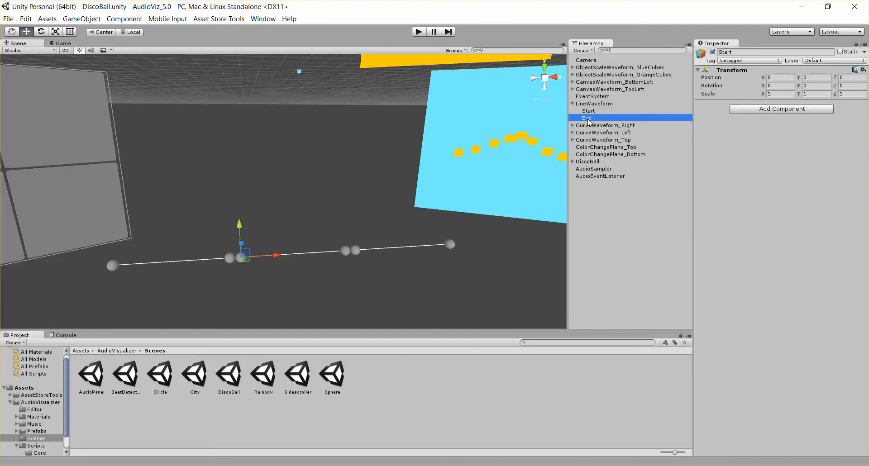
pyautogui.click(591, 111)
pyautogui.click(589, 118)
pyautogui.click(589, 111)
pyautogui.click(589, 118)
pyautogui.click(593, 103)
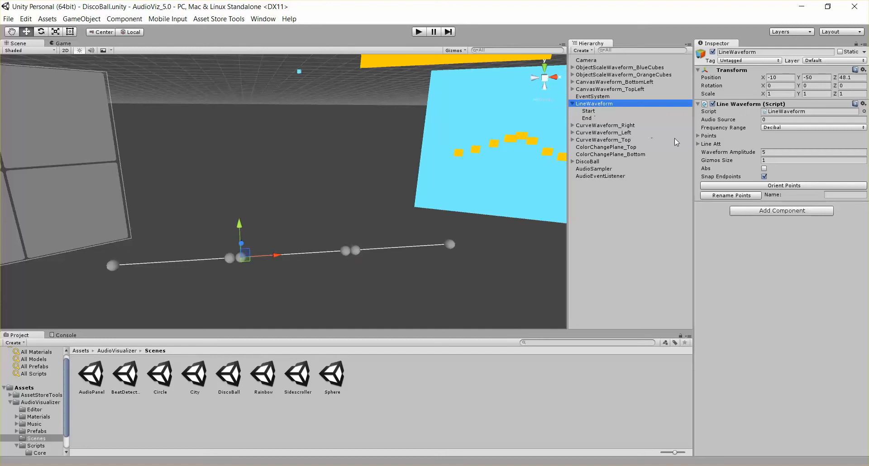
# - Expand LineWaveform's Points list to examine its Start and End elements
pyautogui.click(709, 137)
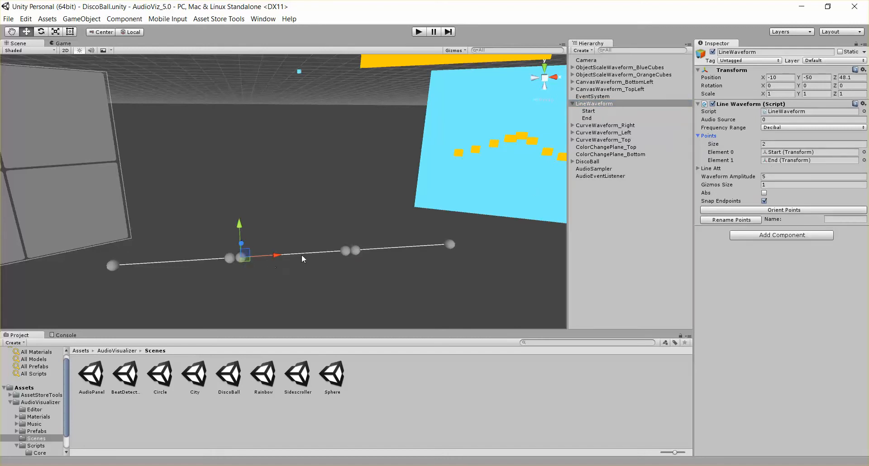
pyautogui.scroll(2, 271, 275)
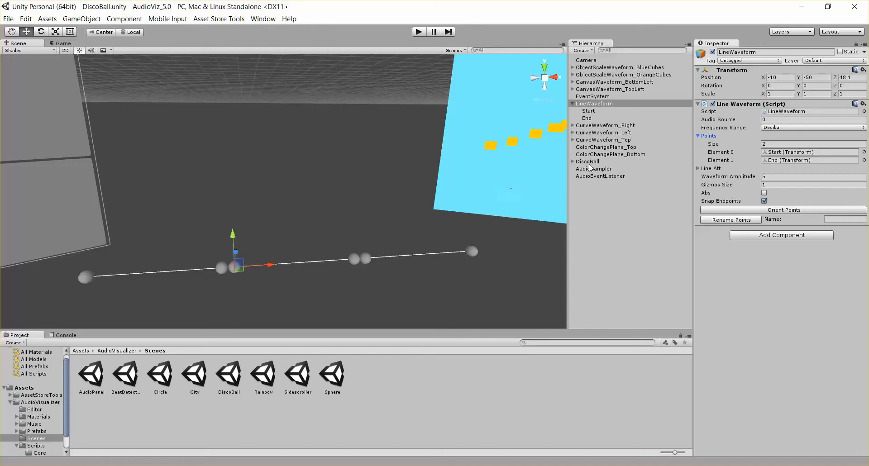
pyautogui.click(589, 111)
pyautogui.click(594, 104)
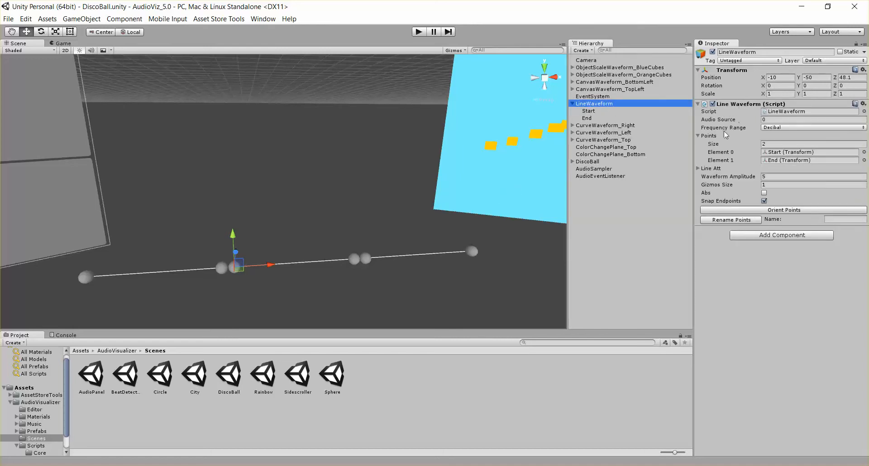
pyautogui.click(705, 136)
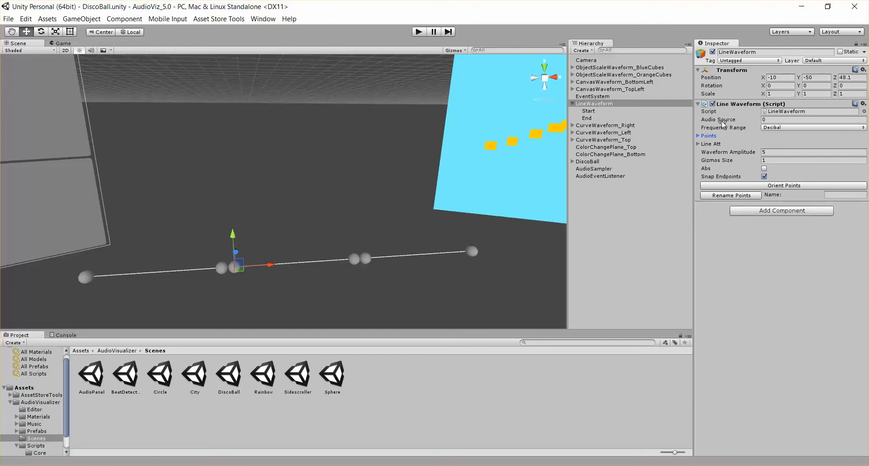
# - Select AudioSampler and examine its Audio Source component settings
pyautogui.click(597, 169)
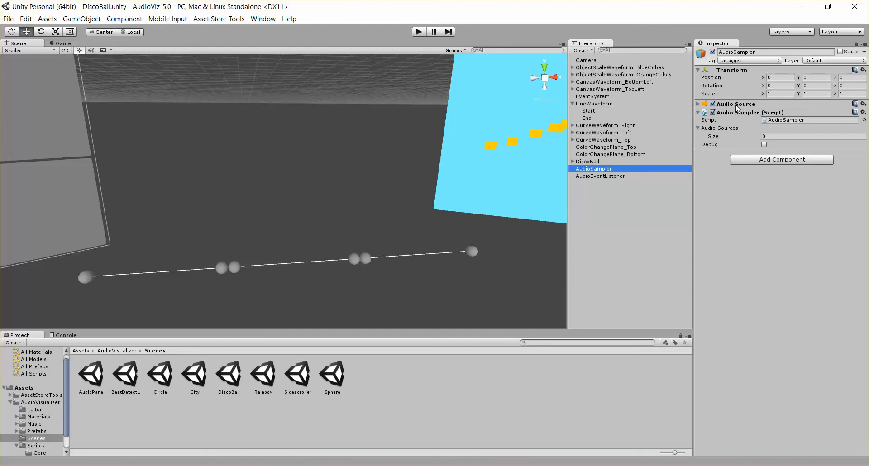
pyautogui.click(697, 104)
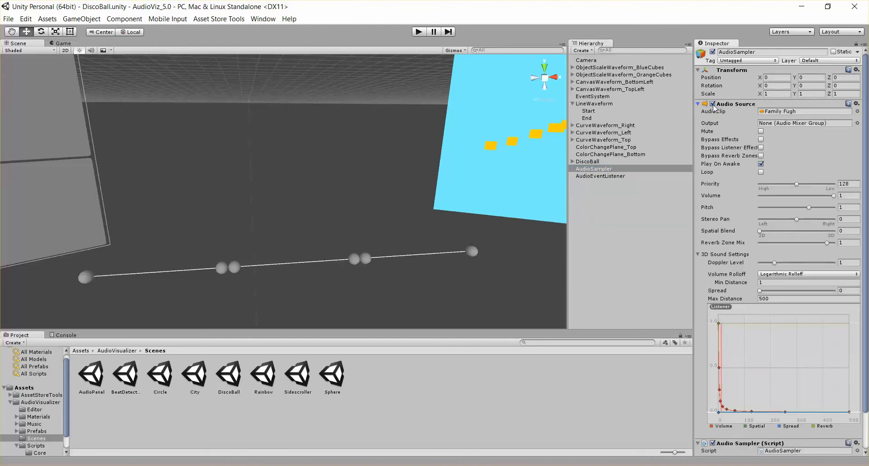
pyautogui.click(698, 104)
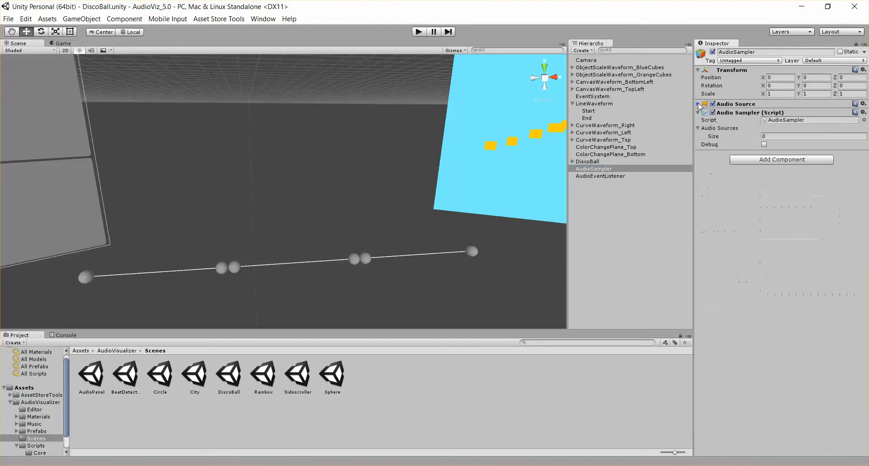
# - Review the Frequency Range options of LineWaveform's script without changing them
pyautogui.click(599, 103)
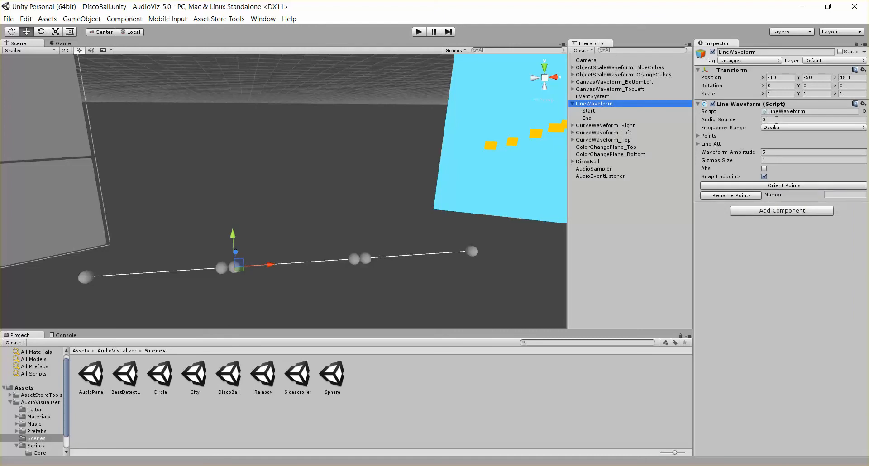
pyautogui.click(777, 131)
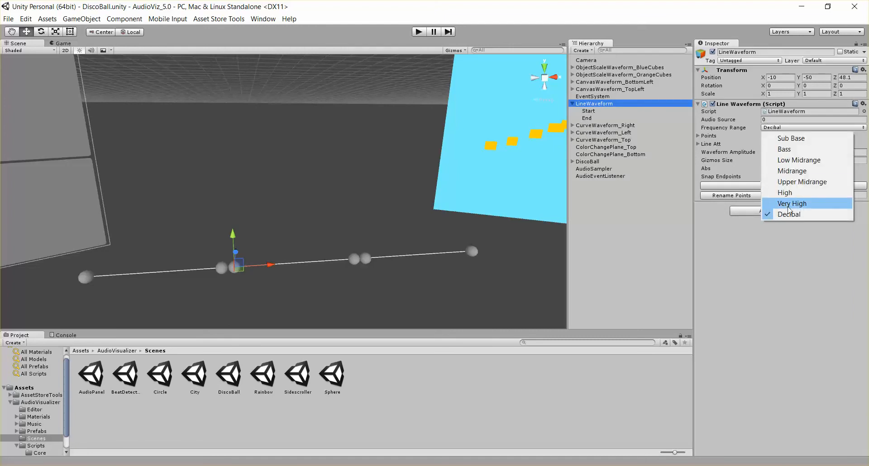
pyautogui.click(776, 270)
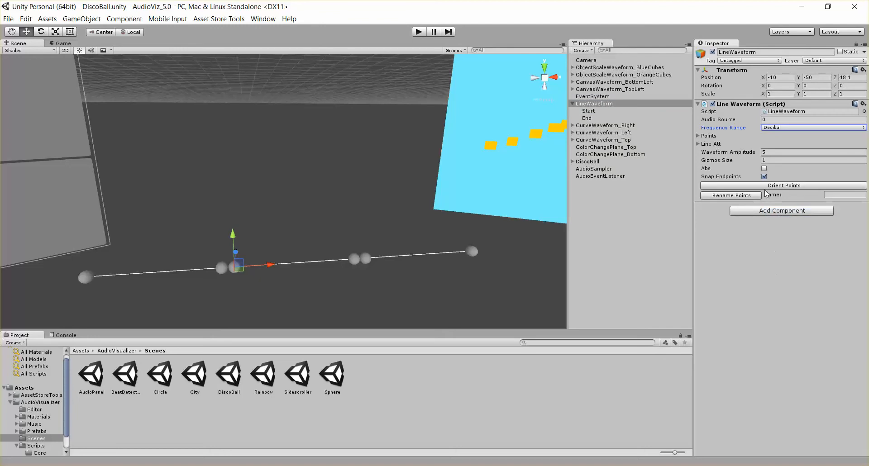
# - Duplicate the End point and move the copy up and right to about X 29.67, Y 8.08
pyautogui.click(706, 136)
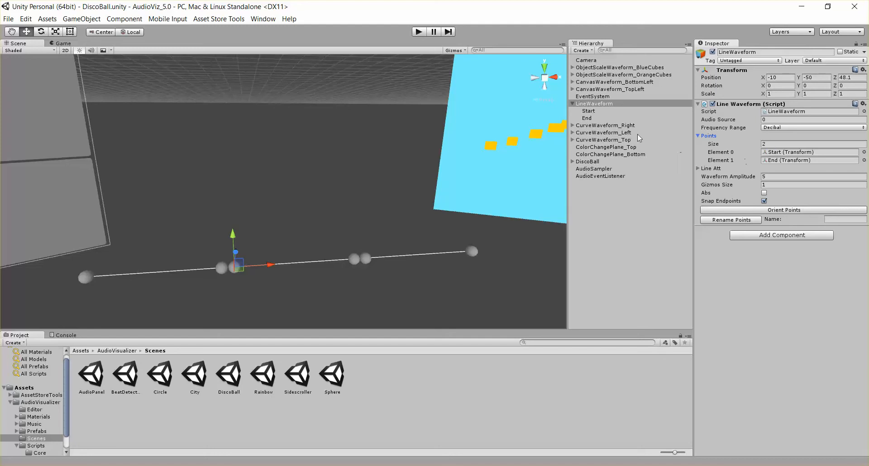
pyautogui.click(602, 118)
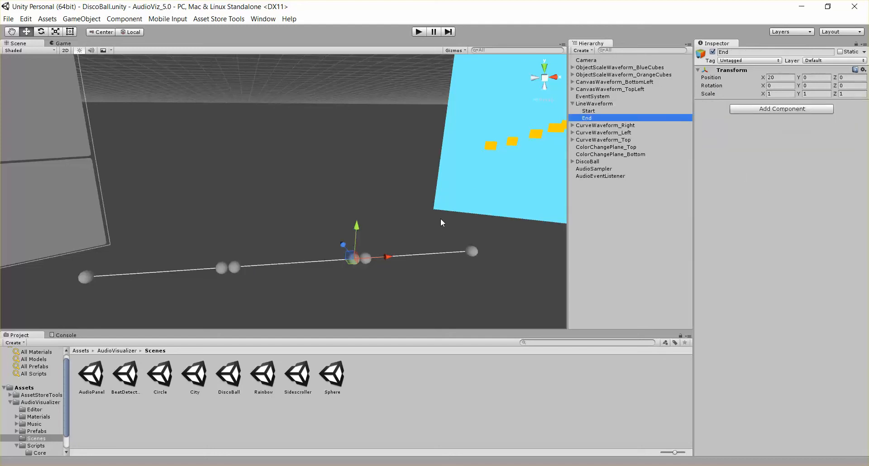
pyautogui.hotkey('ctrl', 'd')
pyautogui.moveTo(356, 226); pyautogui.dragTo(362, 183)
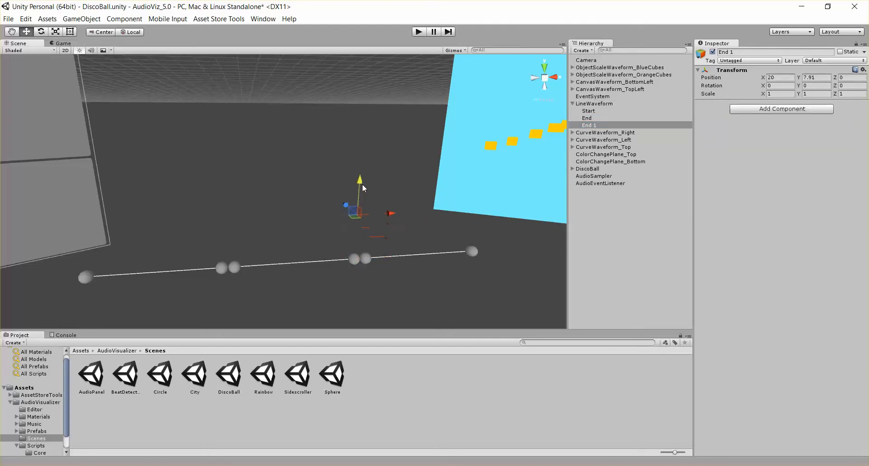
pyautogui.moveTo(392, 214); pyautogui.dragTo(447, 209)
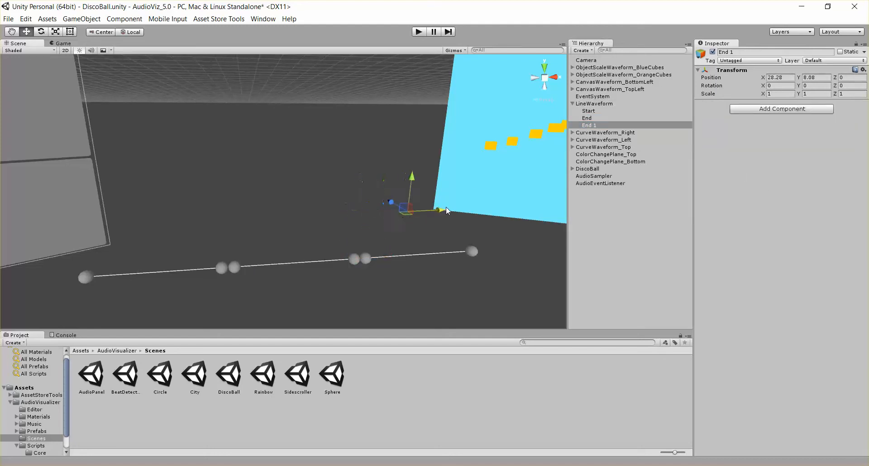
# - Set LineWaveform's Points size to 3 and assign End 1 to Element 2
pyautogui.click(595, 104)
pyautogui.click(820, 144)
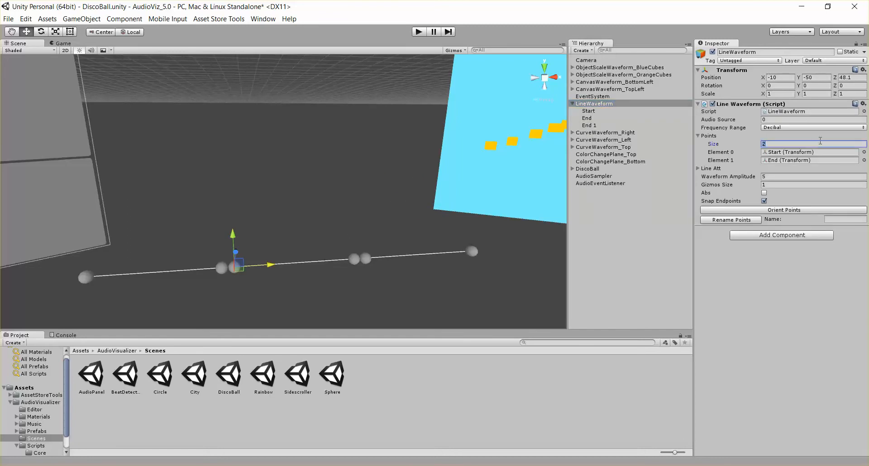
pyautogui.write('3')
pyautogui.press('Return')
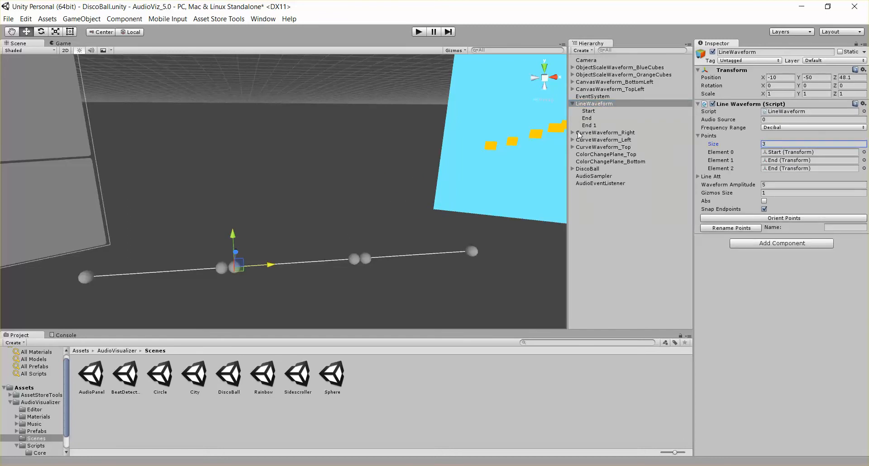
pyautogui.moveTo(579, 135); pyautogui.dragTo(813, 166)
# - Preview the three-point line waveform in Play mode and stop
pyautogui.click(418, 32)
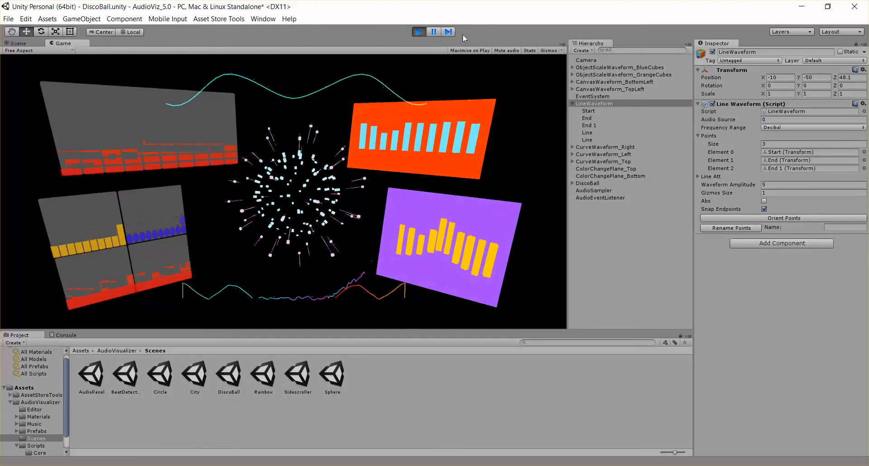
pyautogui.click(419, 32)
# - Delete the End 1 point and set LineWaveform's Points size to 2
pyautogui.click(589, 126)
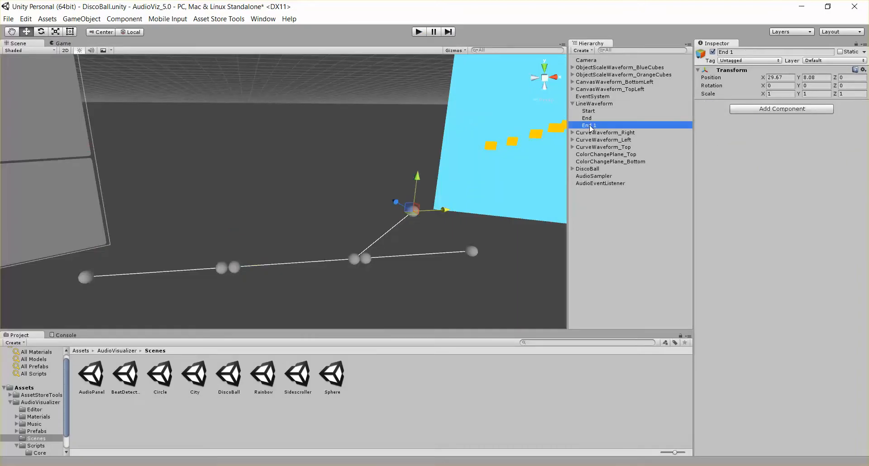
pyautogui.press('Delete')
pyautogui.click(608, 105)
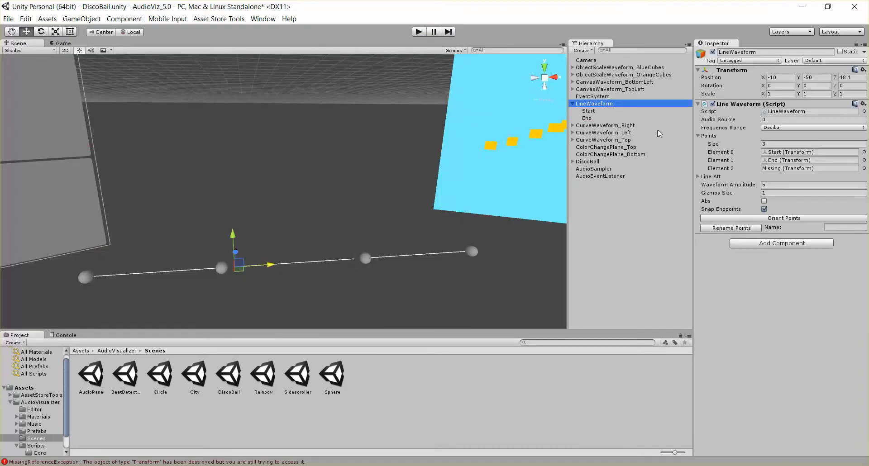
pyautogui.click(770, 143)
pyautogui.press('Return')
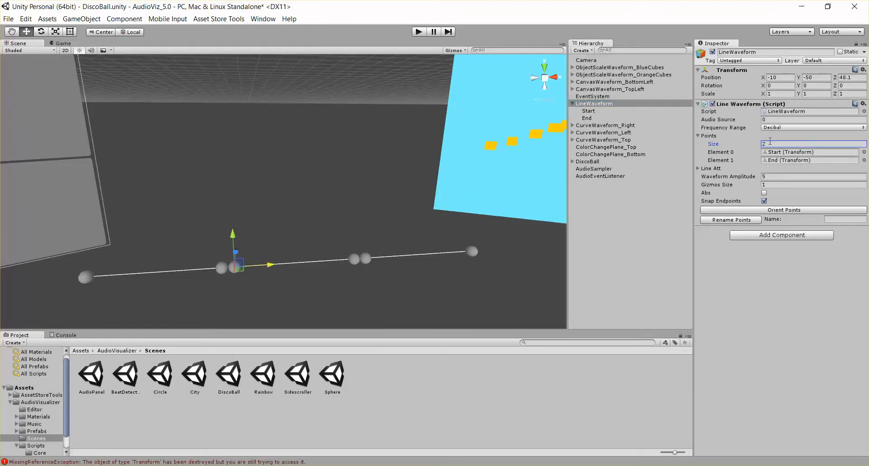
# - Expand LineWaveform's Line Att settings and examine the Line Segments and Waveform Amplitude fields
pyautogui.click(709, 135)
pyautogui.click(712, 144)
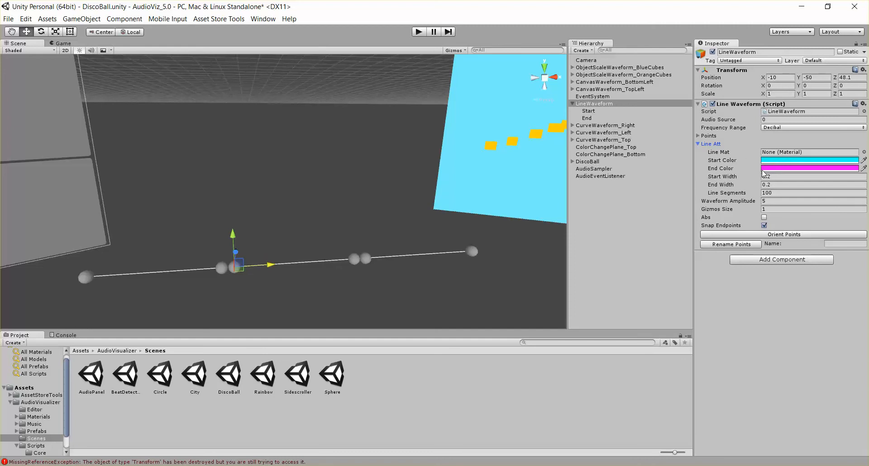
pyautogui.click(775, 193)
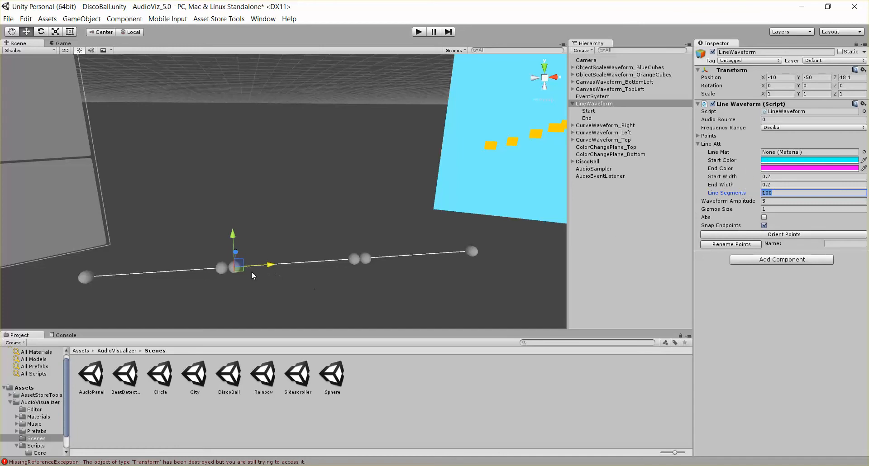
pyautogui.click(772, 202)
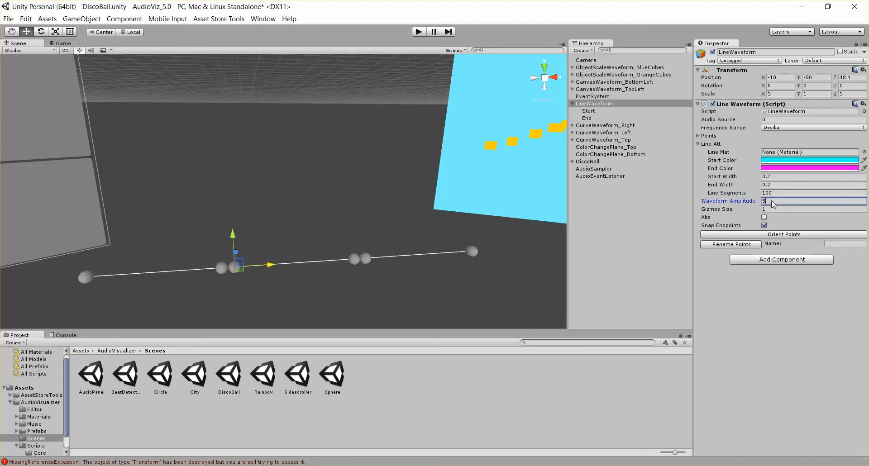
# - Collapse LineWaveform's Line Att settings and set its Gizmos Size to about 0.77
pyautogui.click(699, 144)
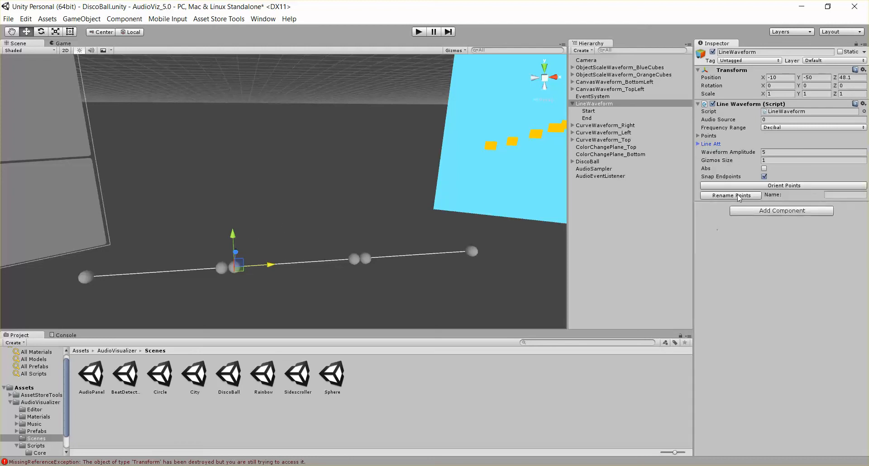
pyautogui.moveTo(716, 160)
pyautogui.mouseDown()
pyautogui.moveTo(829, 161)
pyautogui.moveTo(678, 159)
pyautogui.moveTo(714, 165)
pyautogui.mouseUp()
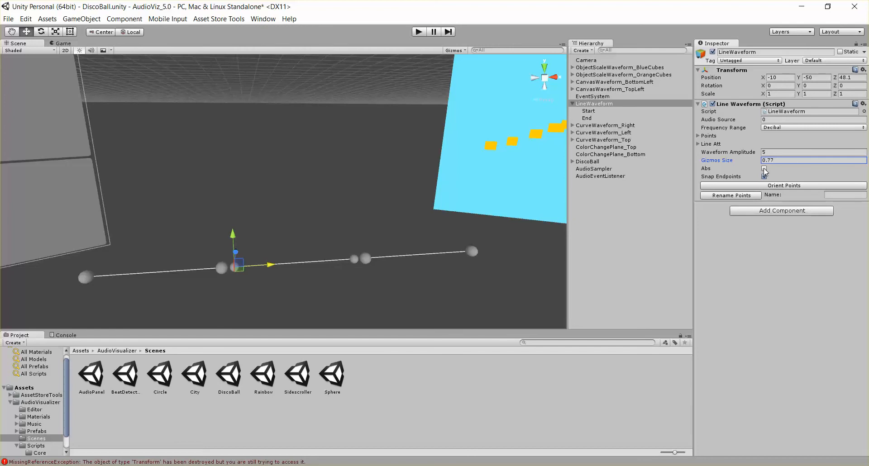
# - In Play mode, raise LineWaveform's Waveform Amplitude to about 95 and toggle Abs on and off
pyautogui.click(423, 35)
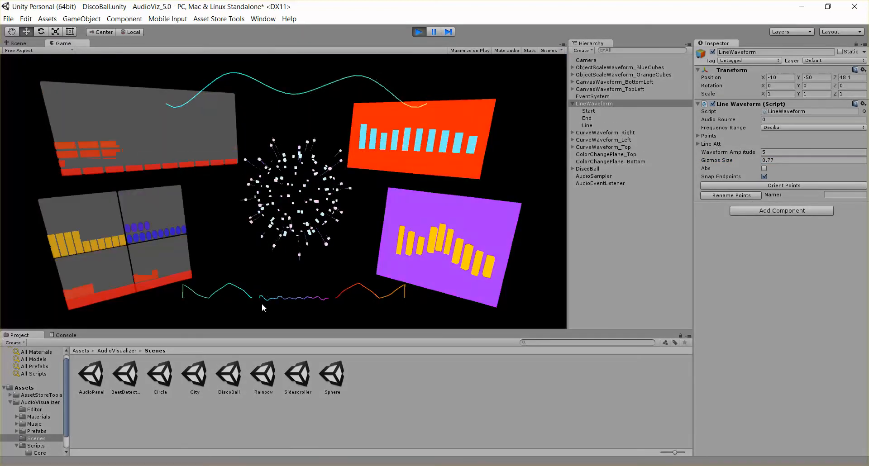
pyautogui.moveTo(712, 151); pyautogui.dragTo(360, 152)
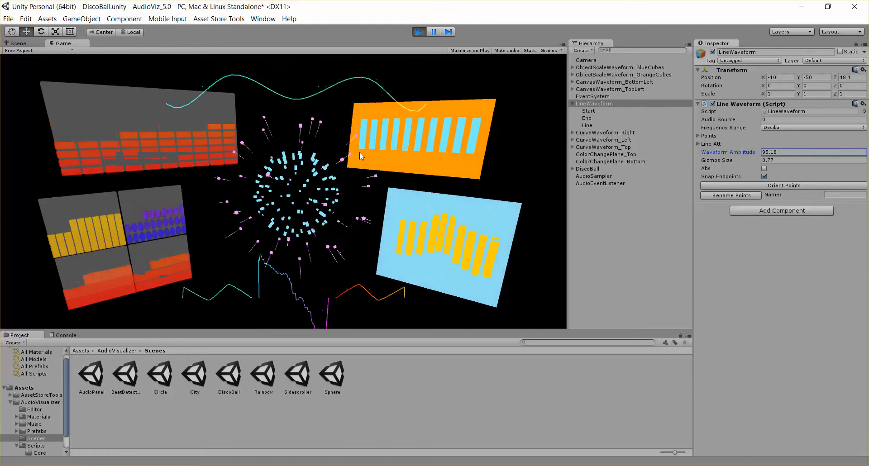
pyautogui.click(764, 168)
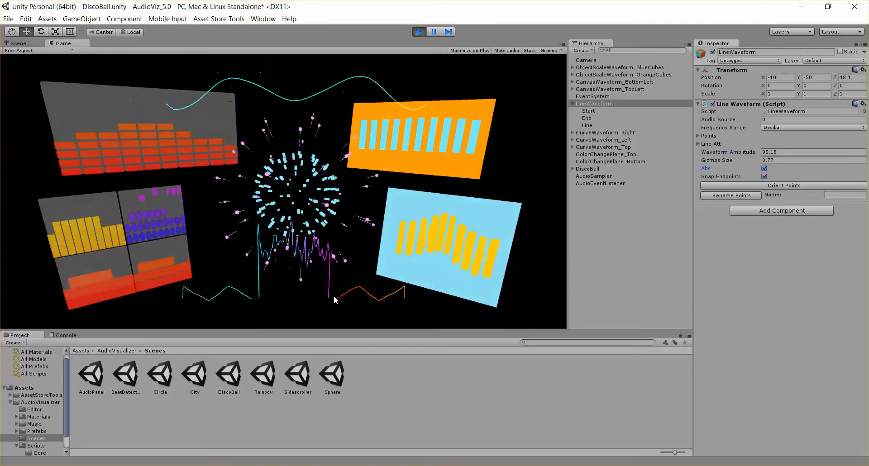
pyautogui.click(764, 169)
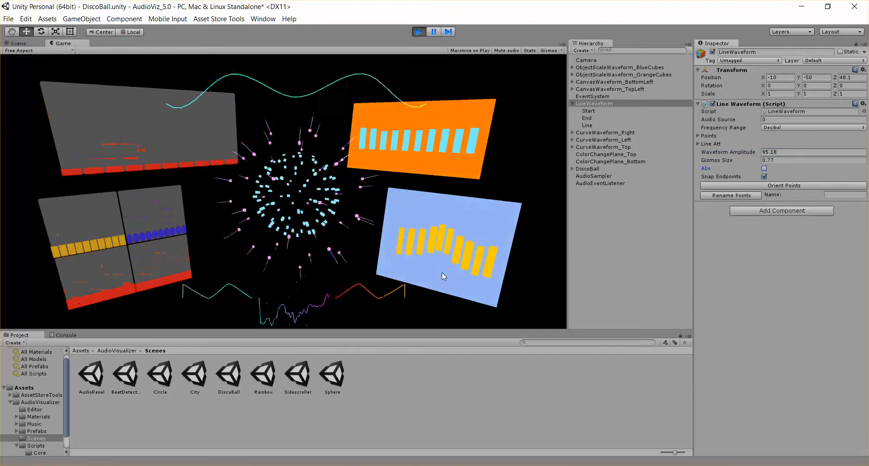
# - Set Waveform Amplitude to 5 and enable Abs while still in Play mode
pyautogui.click(793, 152)
pyautogui.write('5')
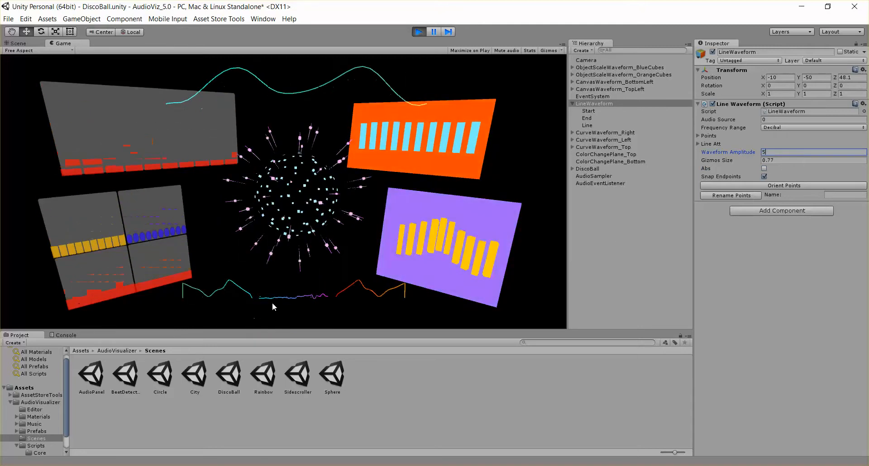
pyautogui.click(765, 168)
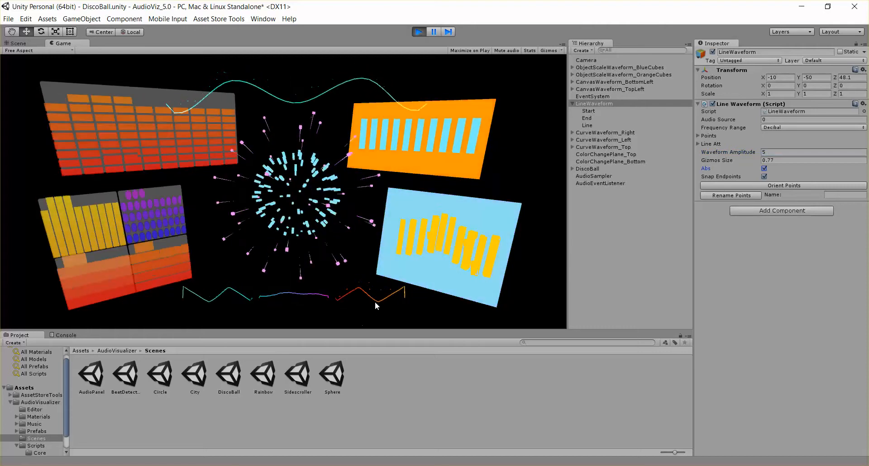
# - Toggle Snap Endpoints off and back on, and stop Play mode
pyautogui.click(764, 177)
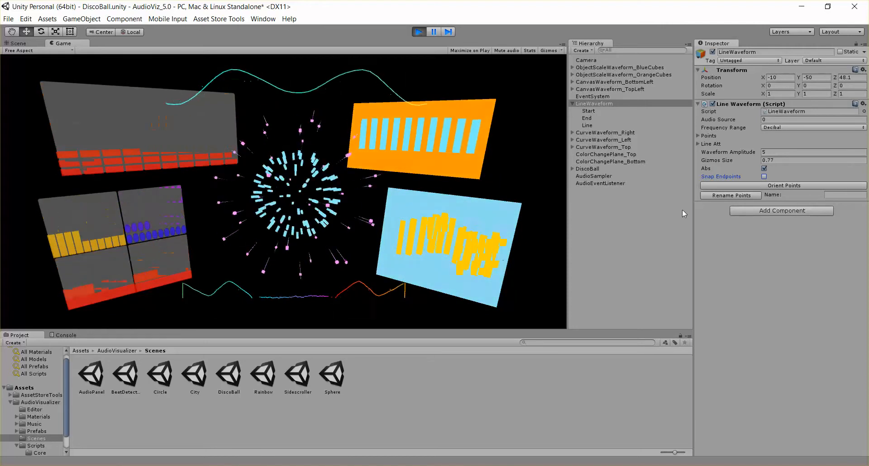
pyautogui.click(764, 176)
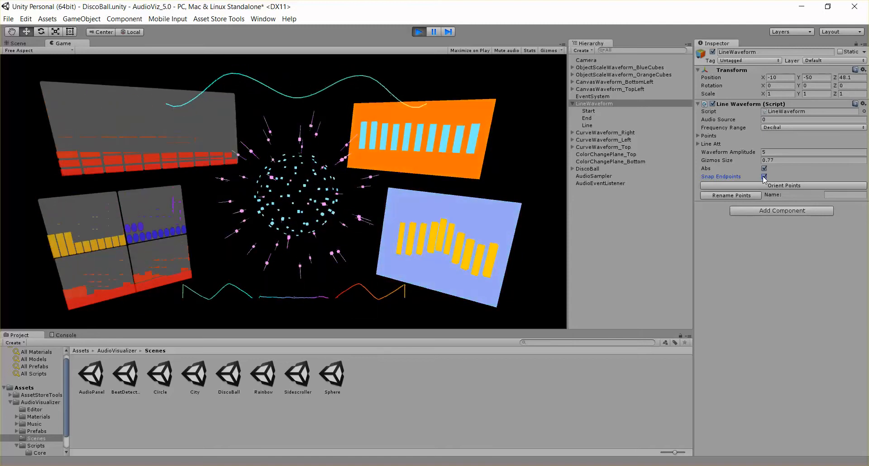
pyautogui.click(420, 32)
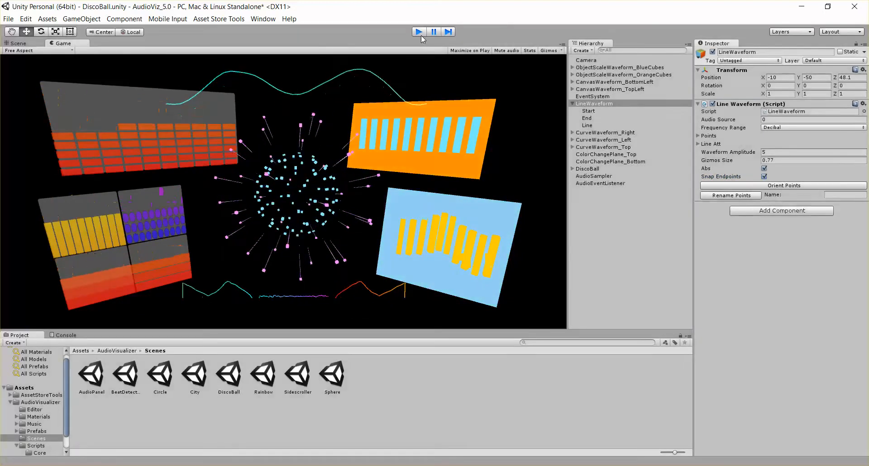
# - Select CurveWaveform_Right, frame it in the Scene view, and open and close its Shape Curve editor
pyautogui.click(573, 104)
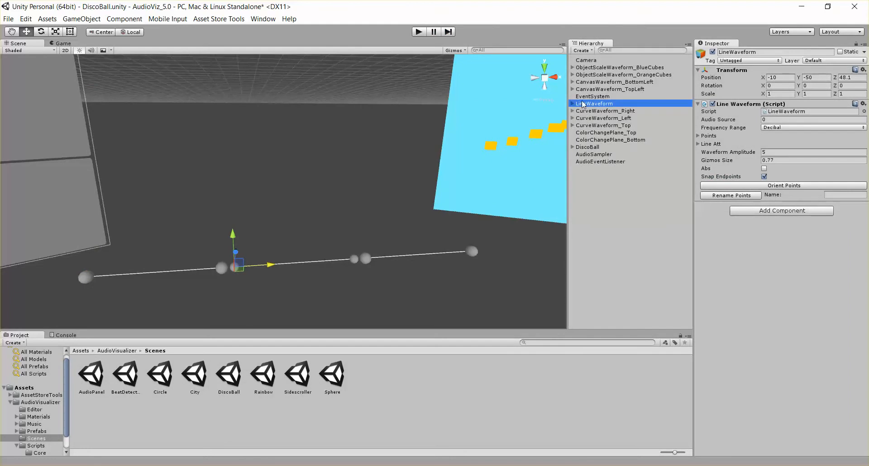
pyautogui.click(597, 111)
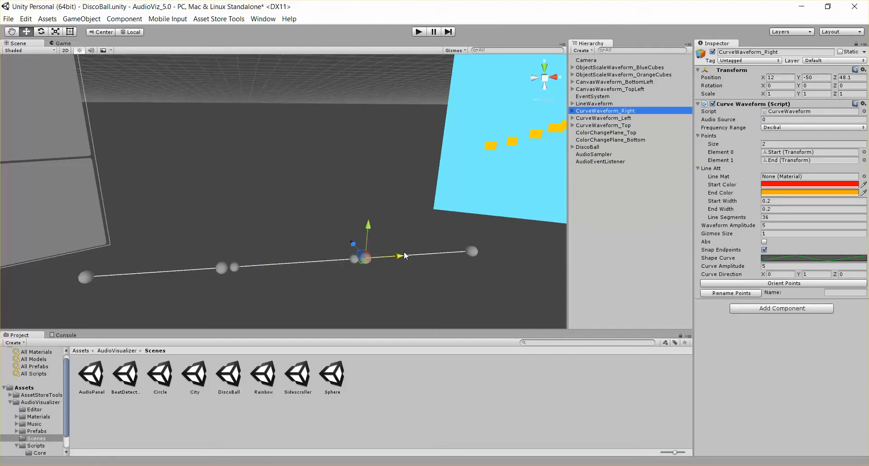
pyautogui.press('f')
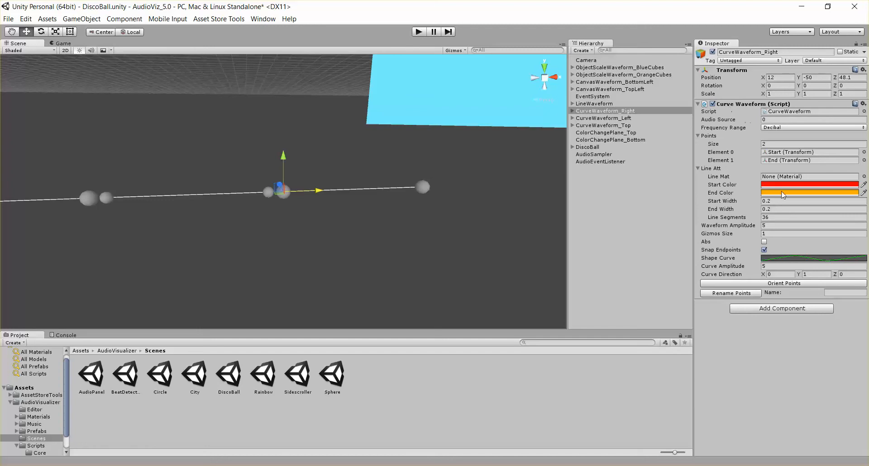
pyautogui.click(780, 258)
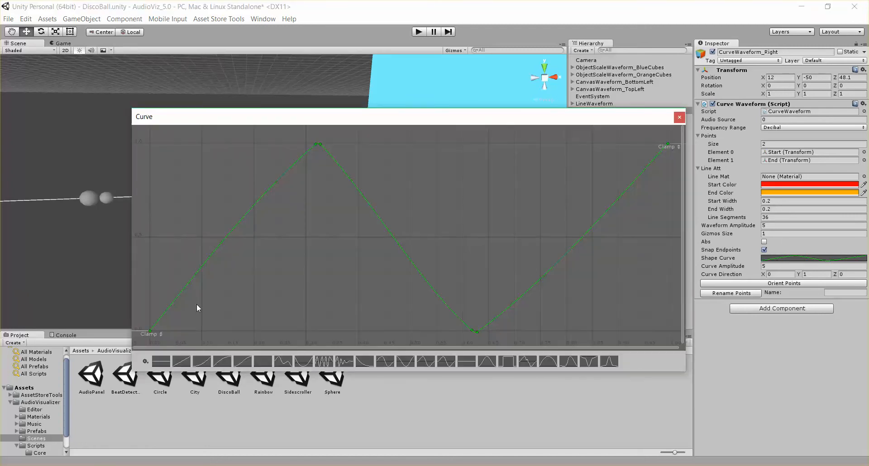
pyautogui.click(679, 117)
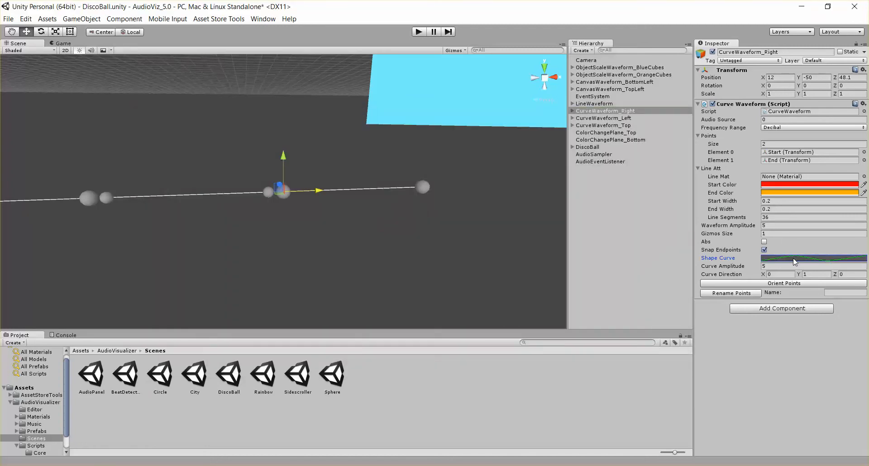
# - Set CurveWaveform_Right's Shape Curve to the bell-shaped preset curve
pyautogui.click(795, 259)
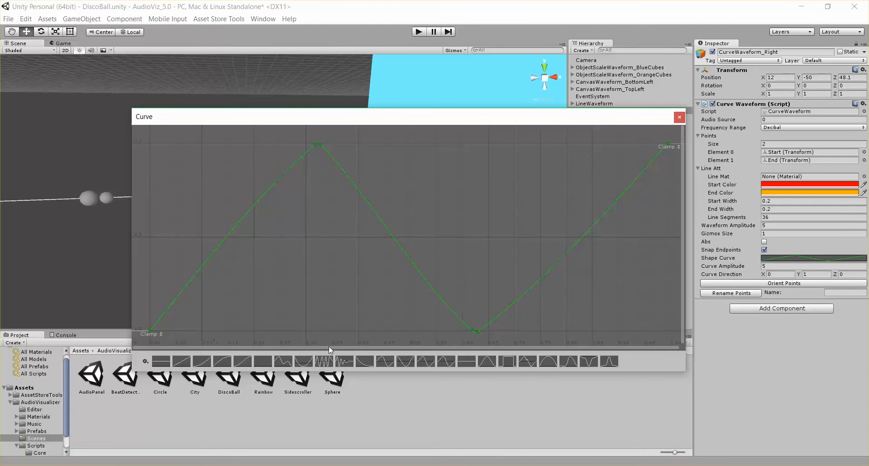
pyautogui.click(329, 362)
pyautogui.scroll(5, 416, 233)
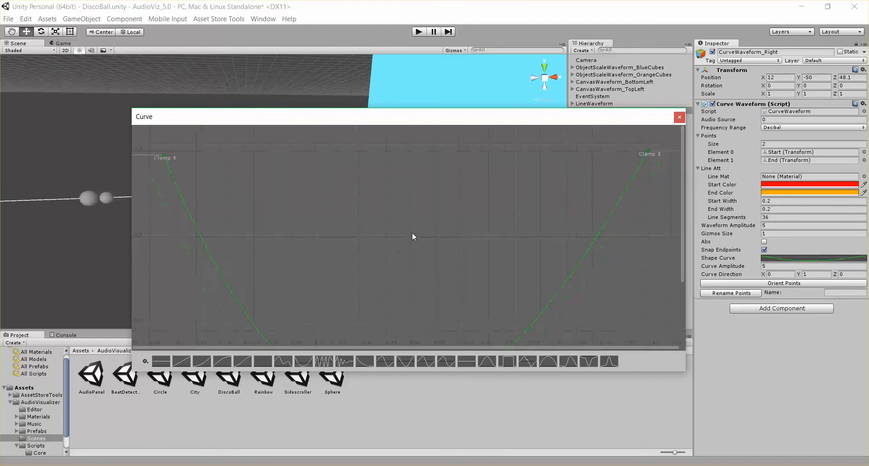
pyautogui.scroll(-2, 435, 262)
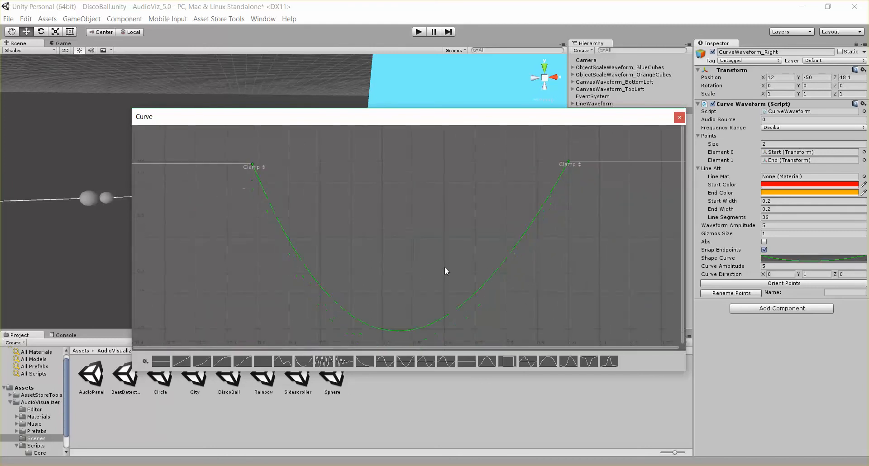
pyautogui.click(609, 361)
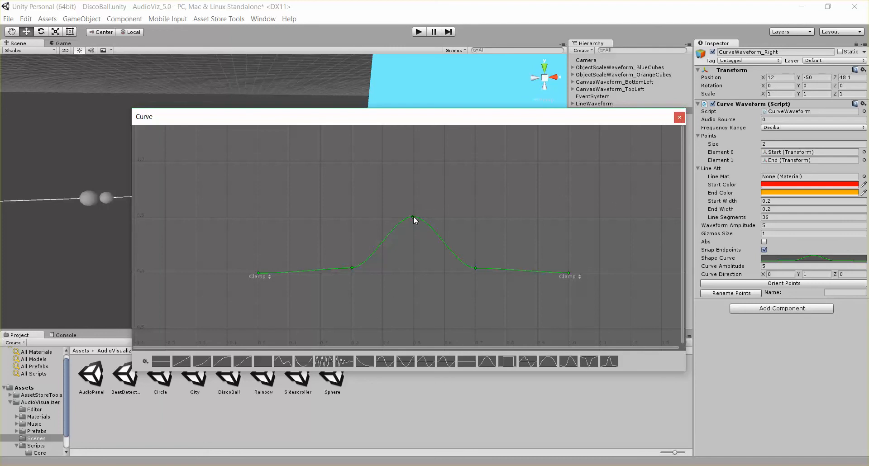
pyautogui.moveTo(414, 216)
pyautogui.mouseDown()
pyautogui.moveTo(399, 198)
pyautogui.moveTo(413, 217)
pyautogui.mouseUp()
pyautogui.rightClick(434, 229)
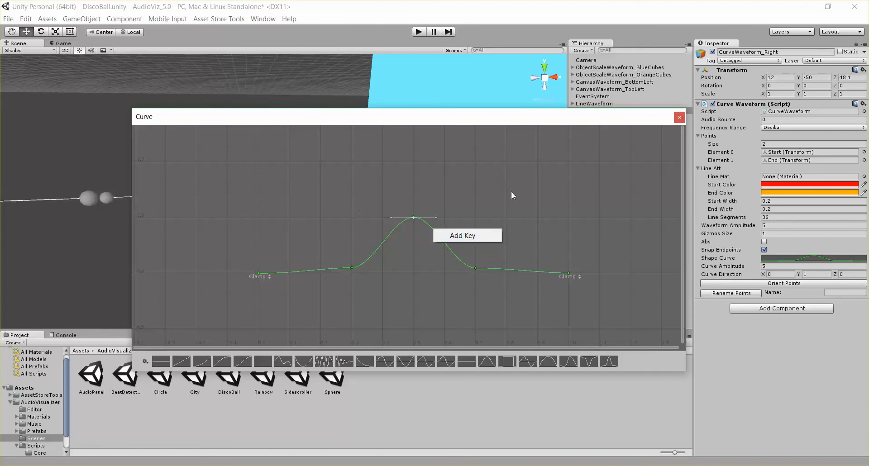
pyautogui.click(679, 118)
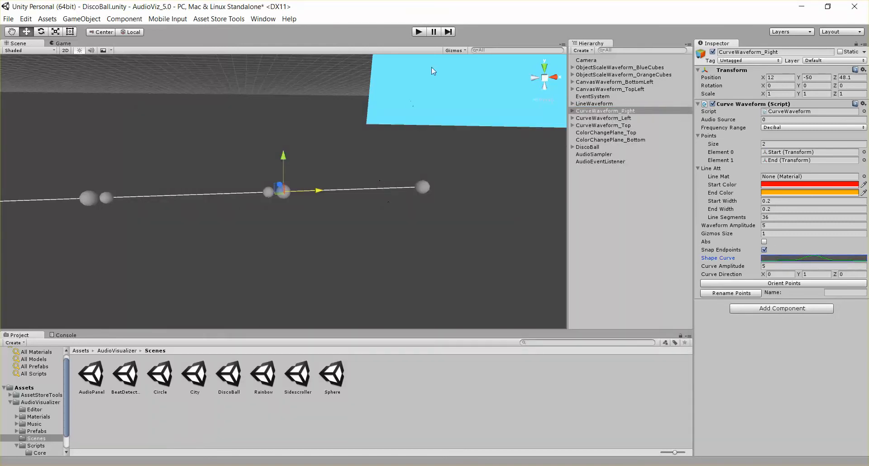
# - Preview the new curve shape in Play mode and stop
pyautogui.click(422, 33)
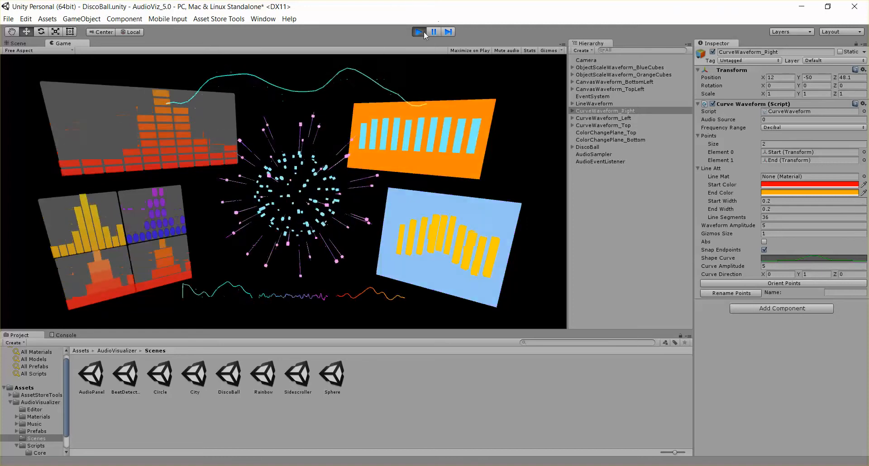
pyautogui.hotkey('ctrl', 'p')
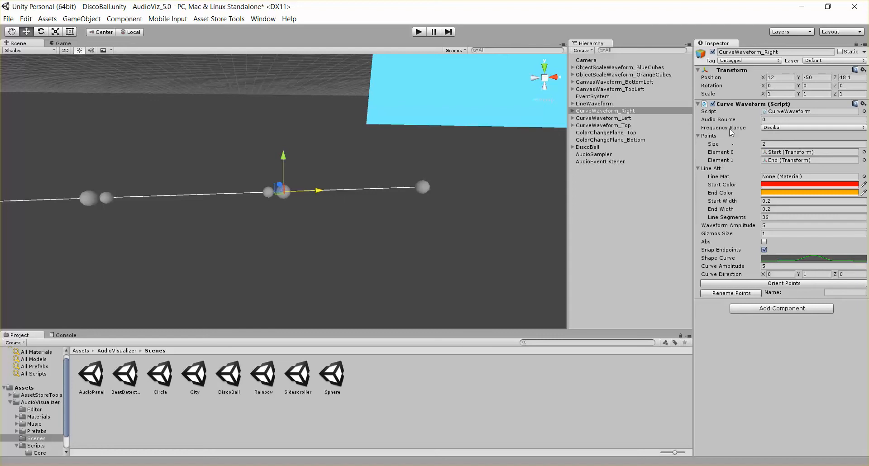
# - Collapse the Points and Line Att groups and set CurveWaveform_Right's Curve Direction to X 0, Y 0, Z 1
pyautogui.click(705, 136)
pyautogui.click(704, 144)
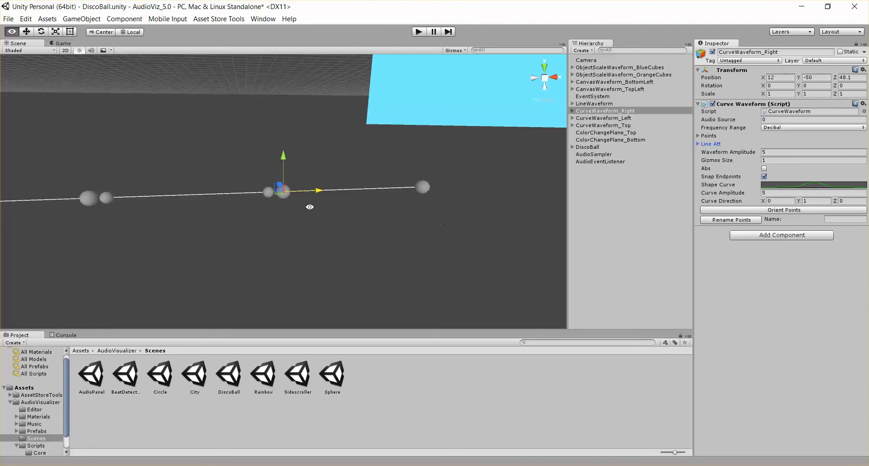
pyautogui.keyDown('alt'); pyautogui.moveTo(463, 218); pyautogui.dragTo(358, 255); pyautogui.keyUp('alt')
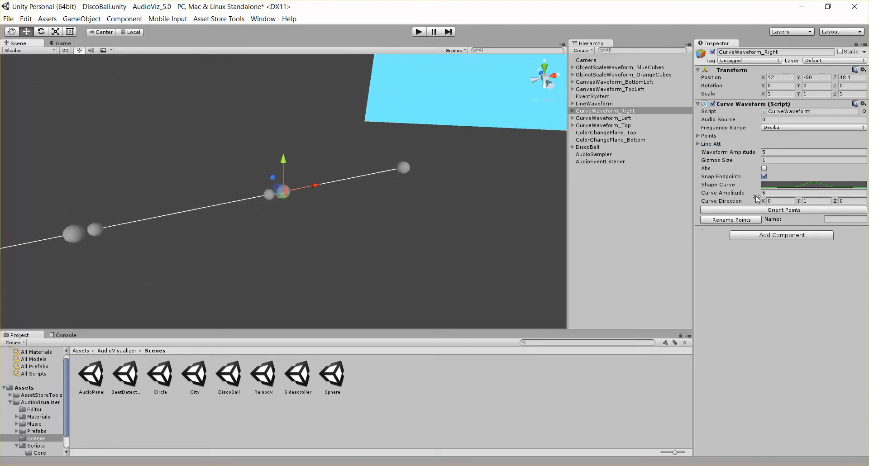
pyautogui.click(816, 201)
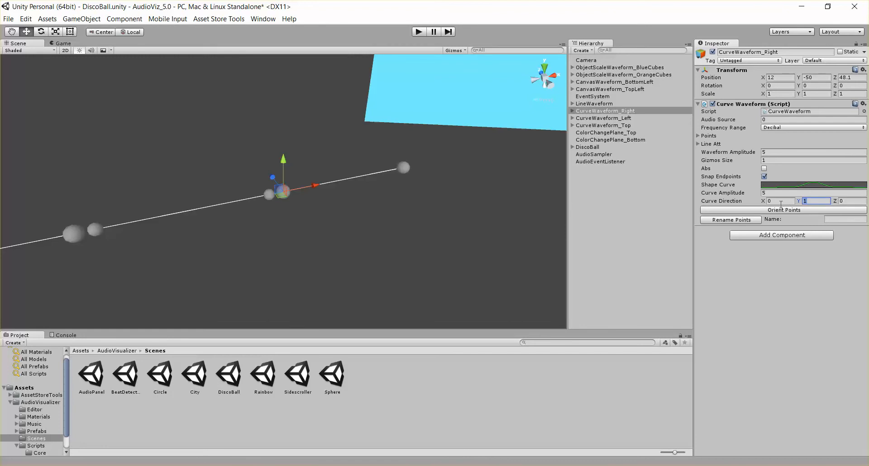
pyautogui.click(852, 202)
pyautogui.click(821, 202)
# - Preview the curve direction change in Play mode from the Scene view and stop
pyautogui.click(419, 33)
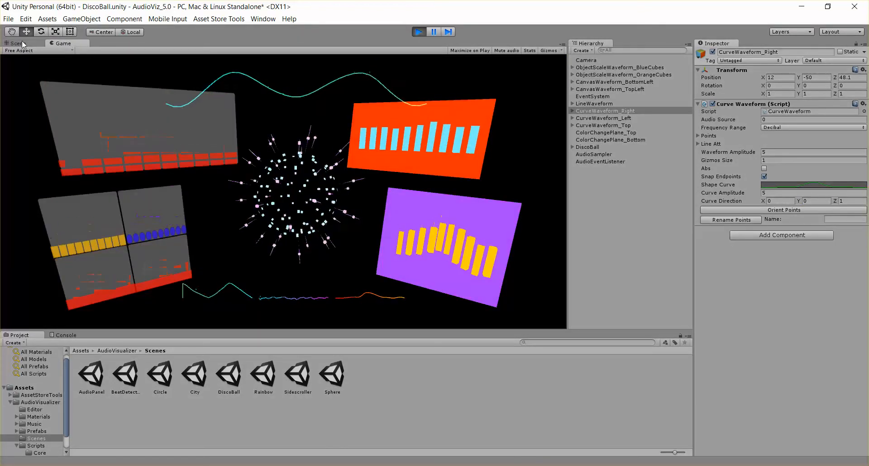
pyautogui.click(21, 44)
pyautogui.keyDown('alt'); pyautogui.moveTo(355, 228); pyautogui.dragTo(353, 165); pyautogui.keyUp('alt')
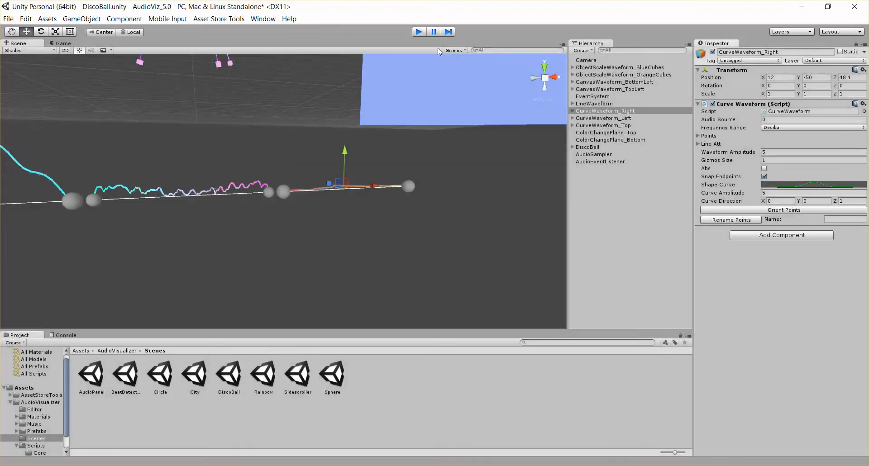
pyautogui.hotkey('ctrl', 'p')
pyautogui.click(850, 201)
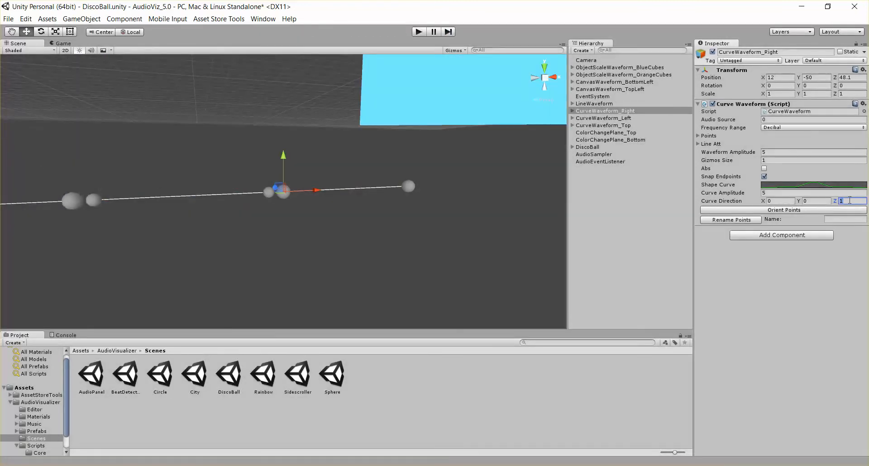
pyautogui.click(820, 201)
pyautogui.click(463, 215)
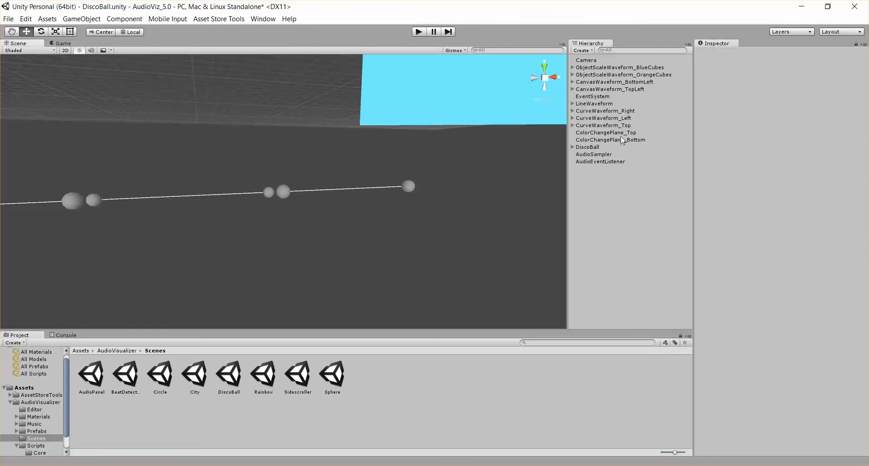
# - Select CurveWaveform_Top and expand it in the hierarchy to view its Start and End points
pyautogui.click(605, 126)
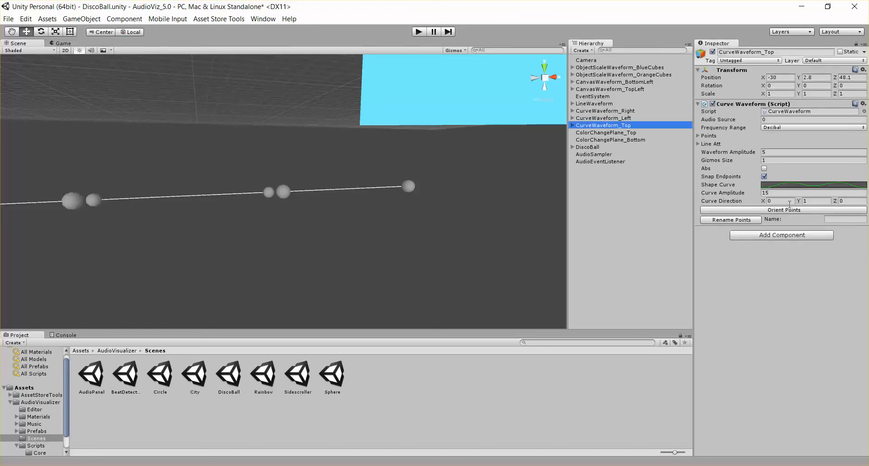
pyautogui.click(572, 125)
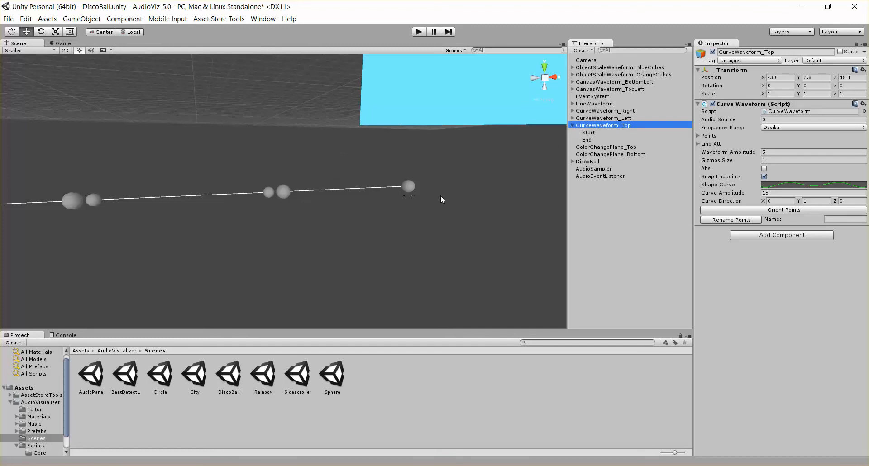
pyautogui.moveTo(326, 165); pyautogui.dragTo(336, 175, button='middle')
# - Open the City scene without saving the DiscoBall scene changes
pyautogui.doubleClick(204, 377)
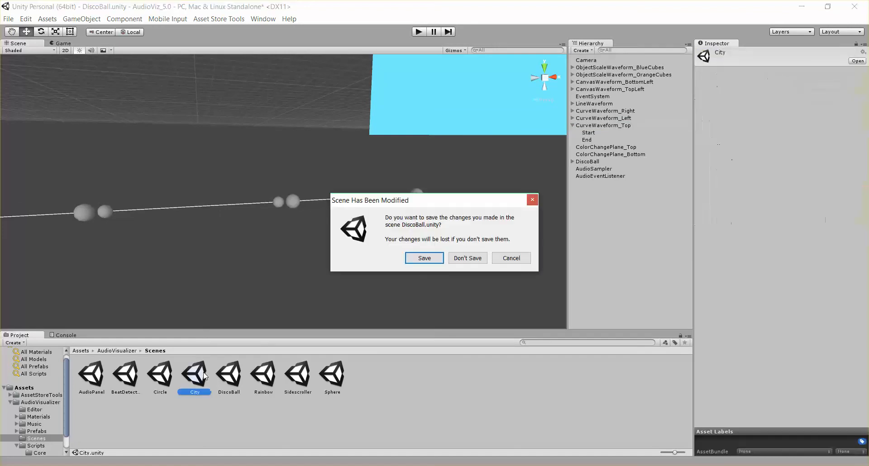
pyautogui.click(467, 258)
pyautogui.moveTo(432, 224); pyautogui.dragTo(421, 181, button='middle')
pyautogui.scroll(-5, 317, 170)
pyautogui.moveTo(320, 170); pyautogui.dragTo(329, 247, button='middle')
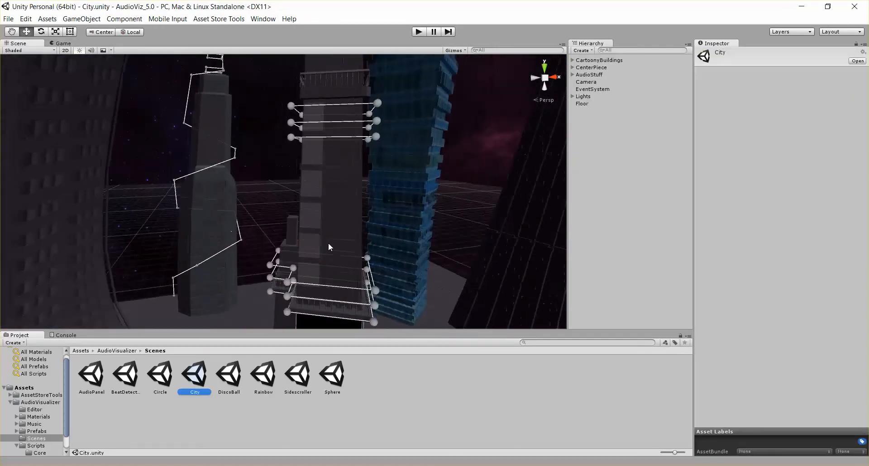
# - Locate the LineWaveform on the office building, frame it, and expand it in the hierarchy to show its points
pyautogui.scroll(3, 342, 221)
pyautogui.scroll(-4, 343, 221)
pyautogui.moveTo(222, 219)
pyautogui.keyDown('alt'); pyautogui.mouseDown()
pyautogui.moveTo(305, 244)
pyautogui.moveTo(228, 230)
pyautogui.mouseUp(); pyautogui.keyUp('alt')
pyautogui.click(320, 268)
pyautogui.moveTo(436, 292); pyautogui.dragTo(405, 224, button='middle')
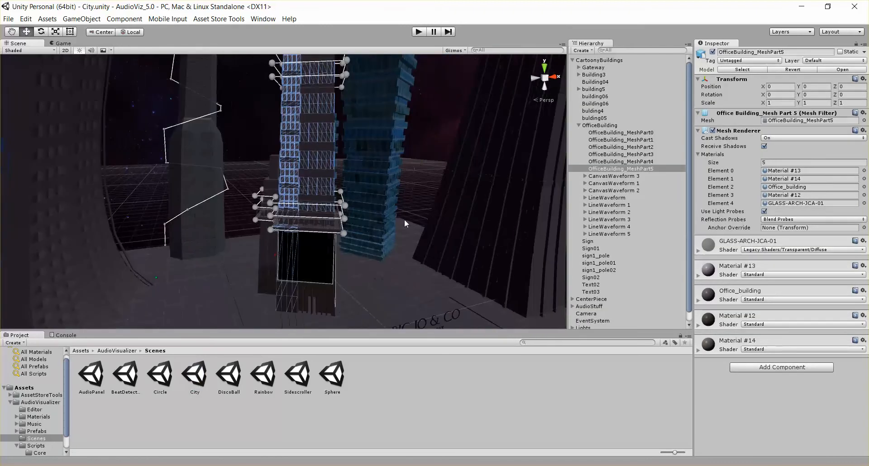
pyautogui.click(607, 197)
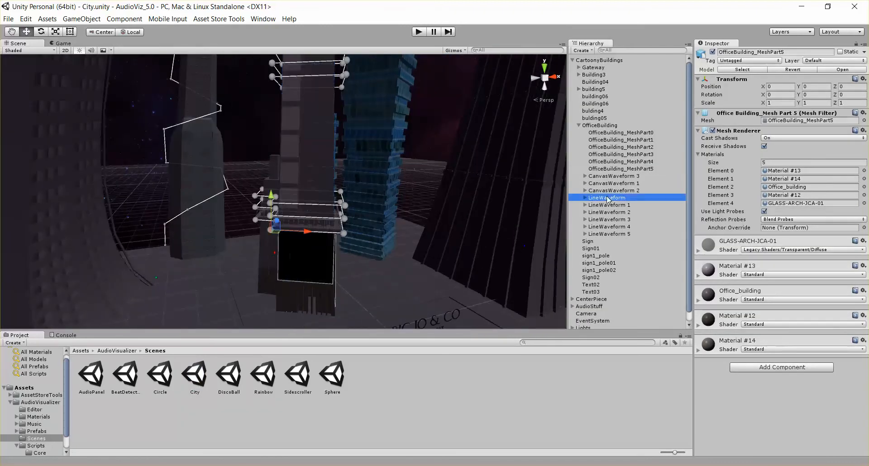
pyautogui.press('f')
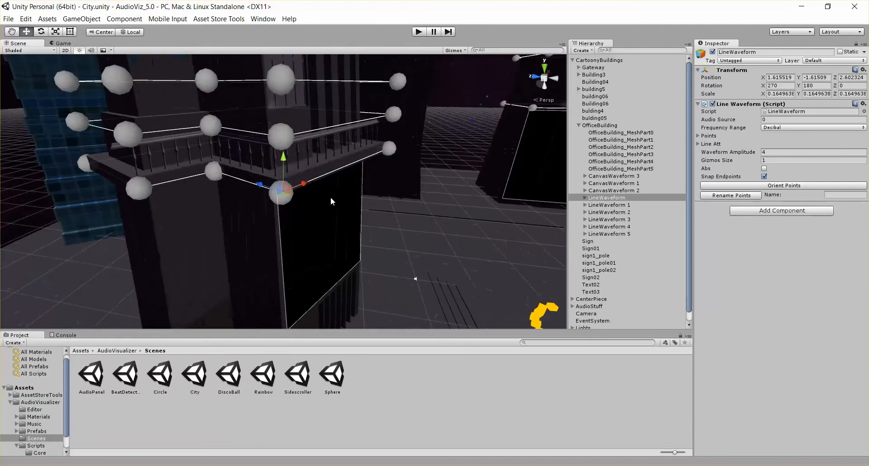
pyautogui.keyDown('alt'); pyautogui.moveTo(332, 201); pyautogui.dragTo(233, 187); pyautogui.keyUp('alt')
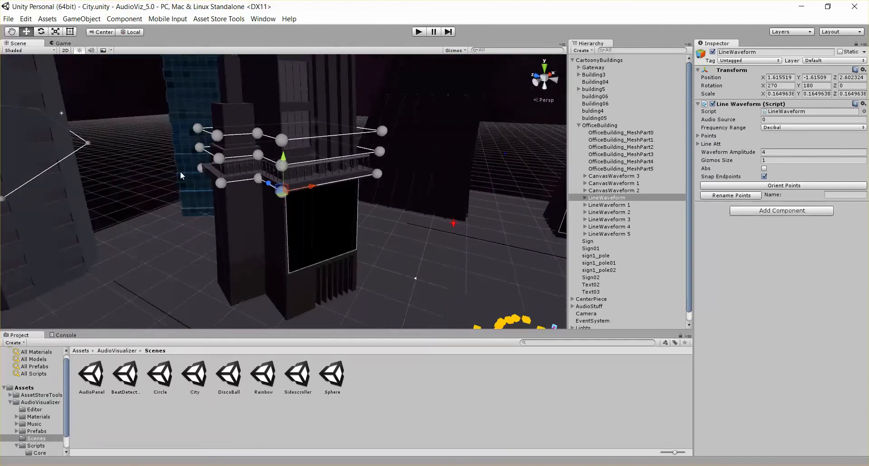
pyautogui.click(585, 198)
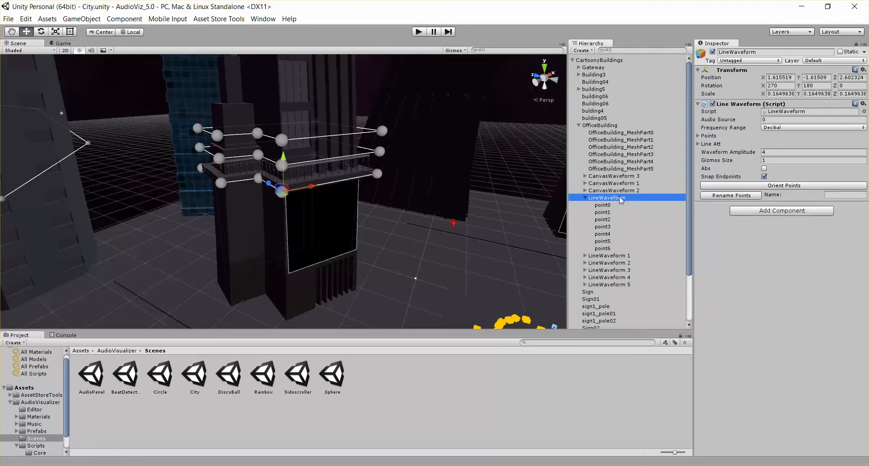
# - Rename the LineWaveform's points with the name bottomPoints, then orient its points
pyautogui.click(709, 136)
pyautogui.click(711, 137)
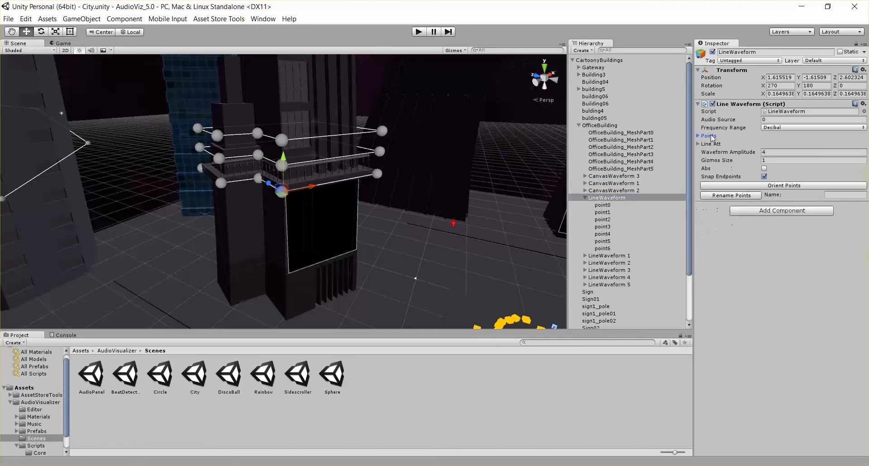
pyautogui.click(849, 195)
pyautogui.write('bottomPoints')
pyautogui.click(732, 195)
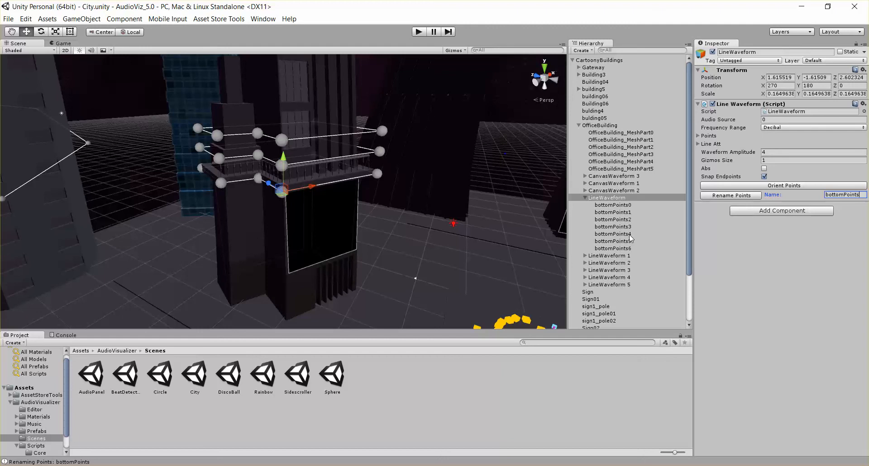
pyautogui.click(711, 135)
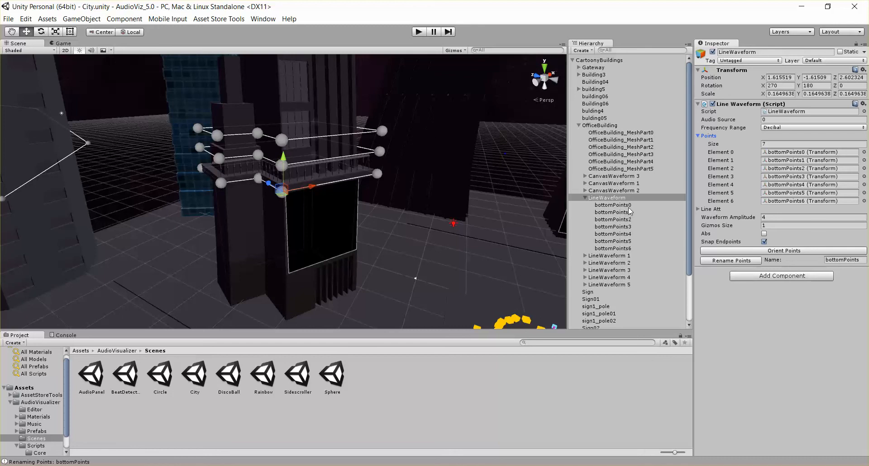
pyautogui.click(795, 253)
# - Select and frame bottomPoints0 and bottomPoints1 to inspect their orientation on the building
pyautogui.click(634, 205)
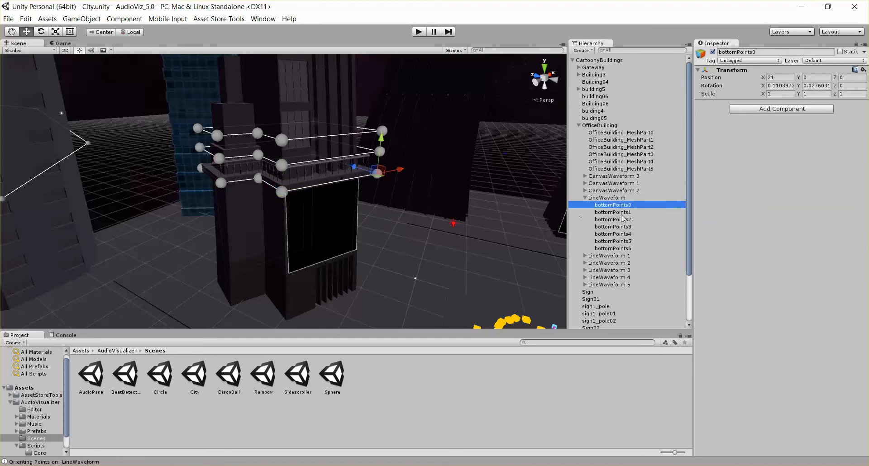
pyautogui.click(632, 211)
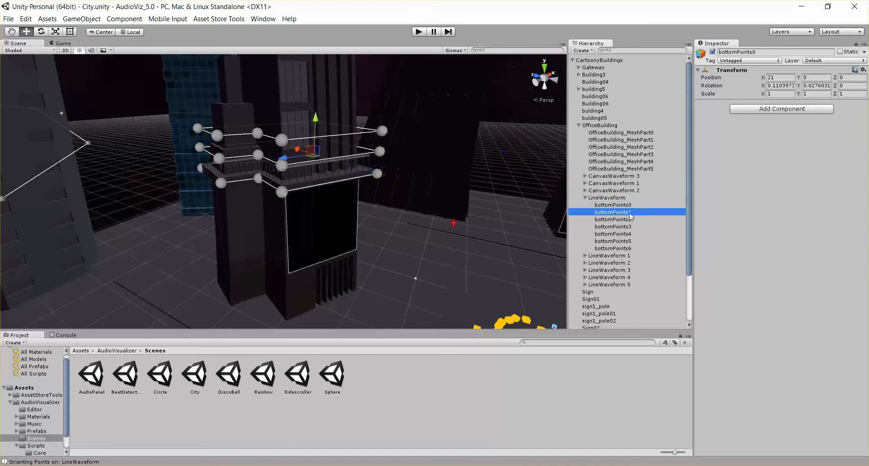
pyautogui.click(631, 207)
pyautogui.press('f')
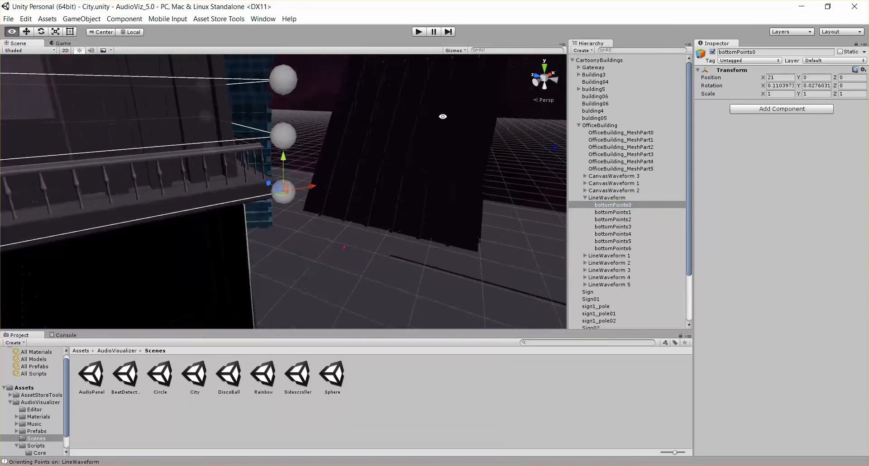
pyautogui.keyDown('alt'); pyautogui.moveTo(442, 116); pyautogui.dragTo(294, 165); pyautogui.keyUp('alt')
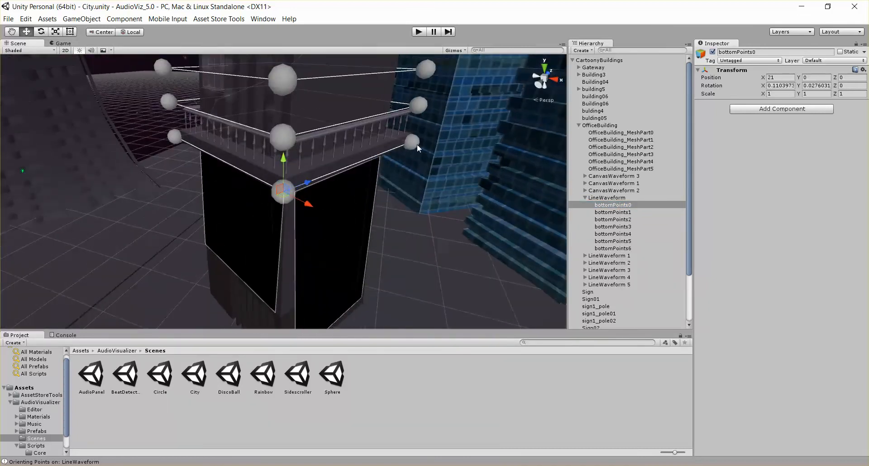
pyautogui.click(632, 212)
pyautogui.press('f')
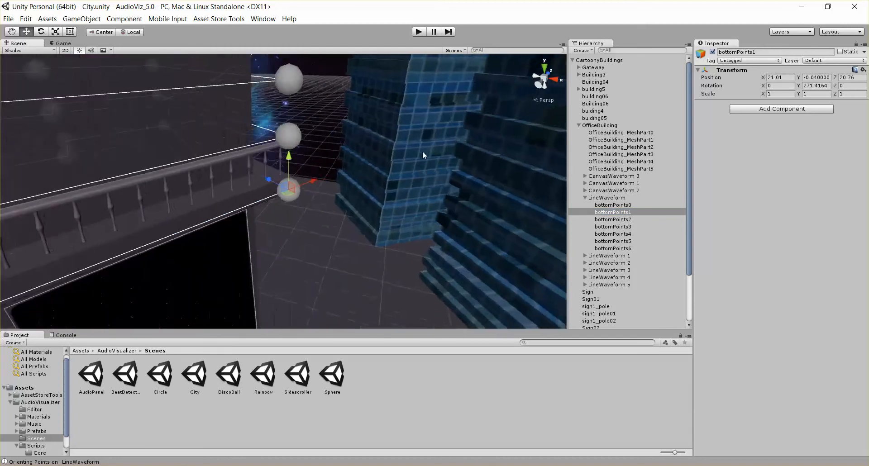
pyautogui.keyDown('alt'); pyautogui.moveTo(422, 151); pyautogui.dragTo(342, 181); pyautogui.keyUp('alt')
pyautogui.scroll(-4, 381, 147)
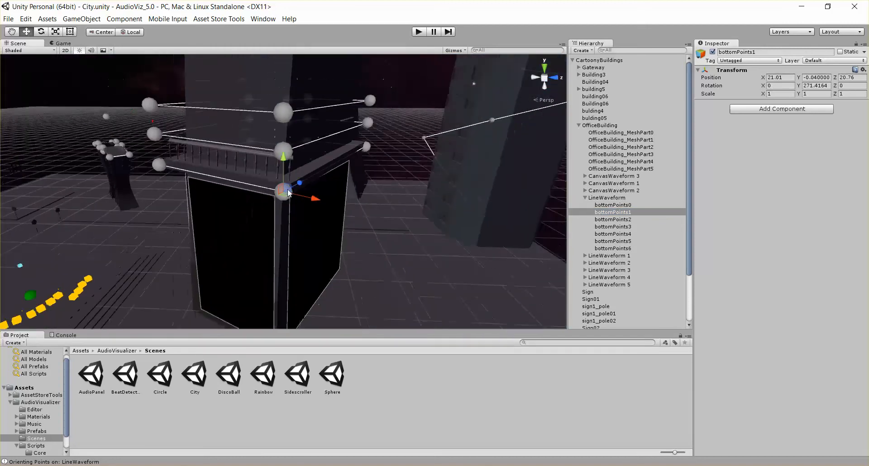
pyautogui.keyDown('alt'); pyautogui.moveTo(120, 203); pyautogui.dragTo(389, 196); pyautogui.keyUp('alt')
pyautogui.keyDown('alt'); pyautogui.moveTo(295, 237); pyautogui.dragTo(549, 243); pyautogui.keyUp('alt')
# - Select CurveWaveform 1 under building5 and frame it in the Scene view
pyautogui.click(619, 198)
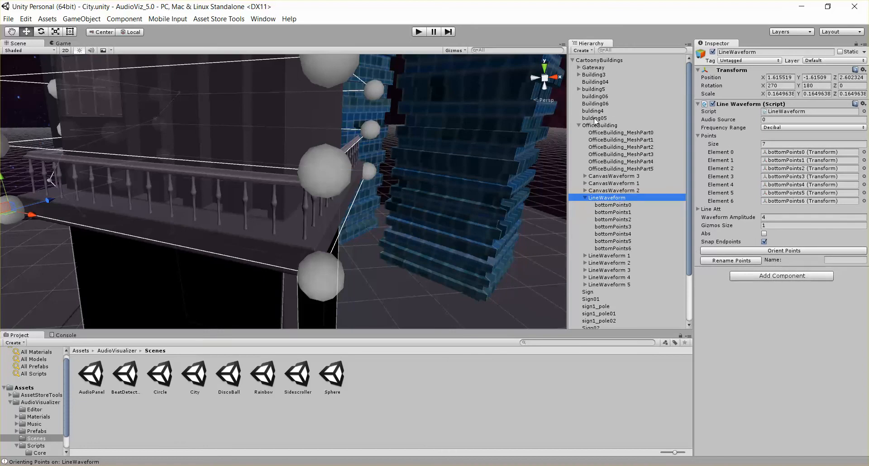
pyautogui.scroll(-10, 351, 211)
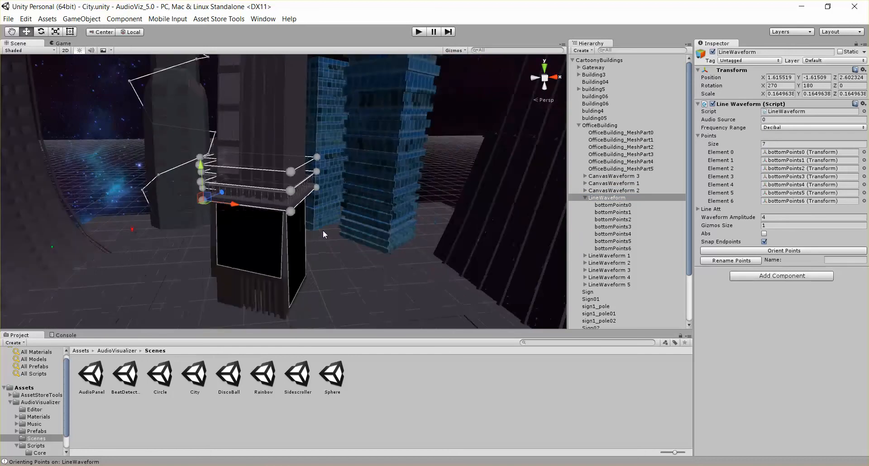
pyautogui.moveTo(254, 252); pyautogui.dragTo(318, 252, button='middle')
pyautogui.click(233, 151)
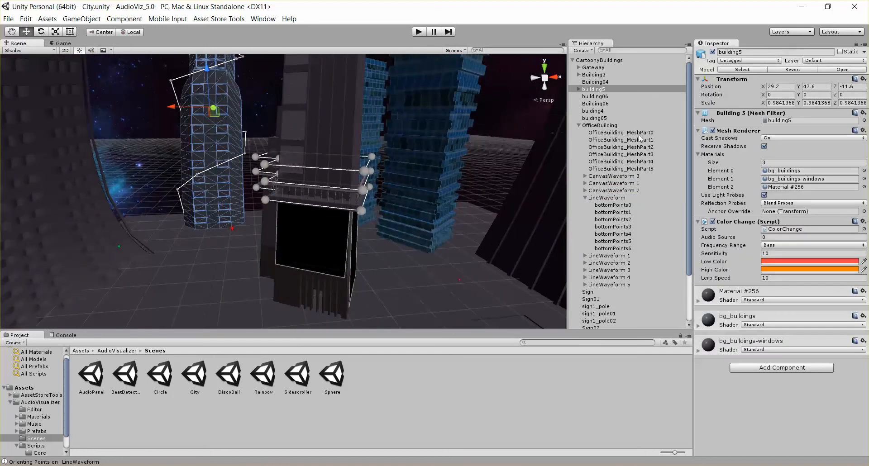
pyautogui.click(578, 88)
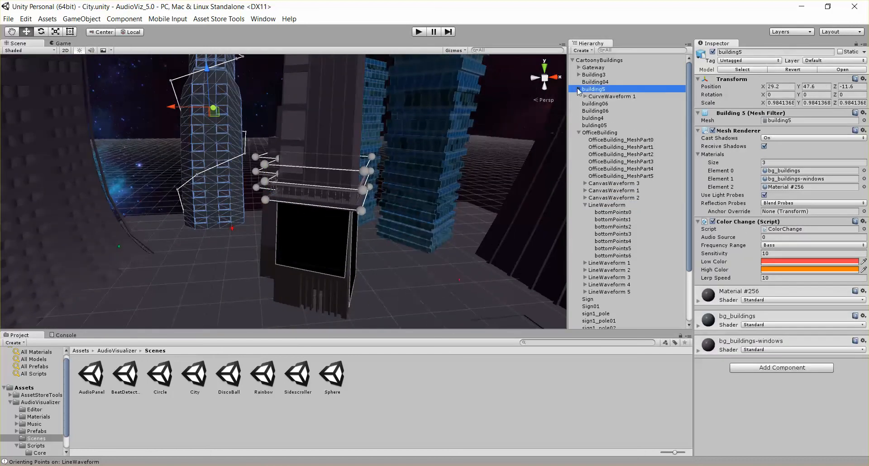
pyautogui.click(607, 97)
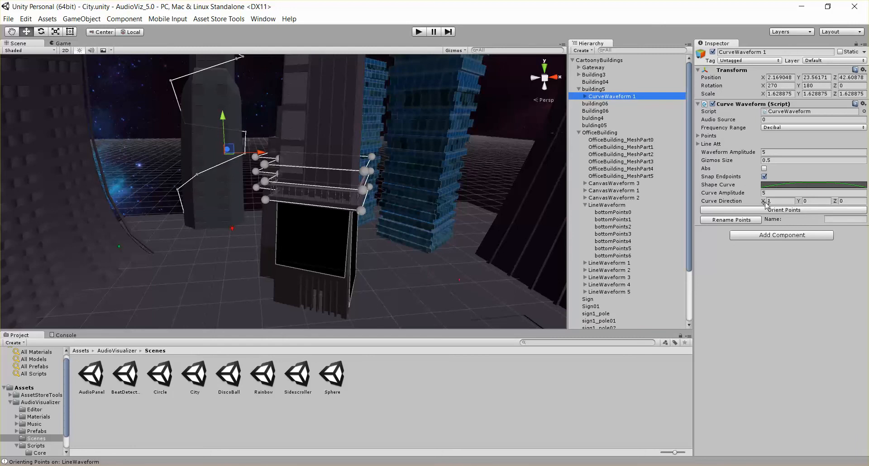
pyautogui.keyDown('alt'); pyautogui.moveTo(145, 154); pyautogui.dragTo(128, 229); pyautogui.keyUp('alt')
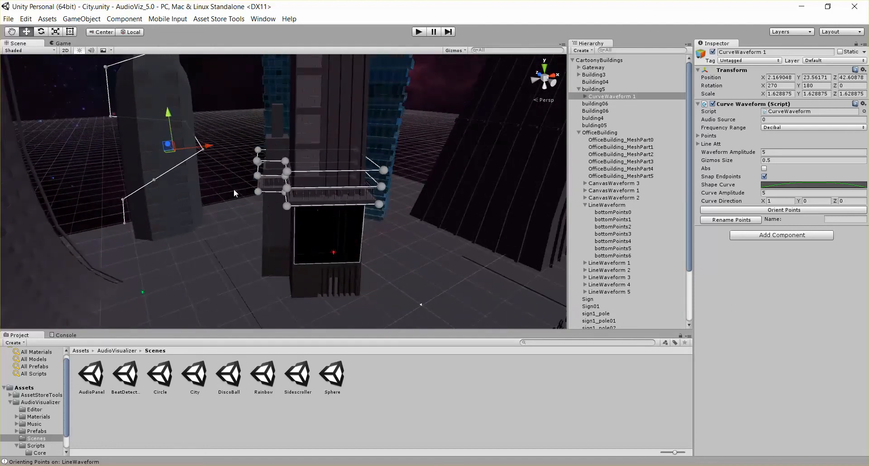
pyautogui.press('f')
pyautogui.scroll(-12, 316, 154)
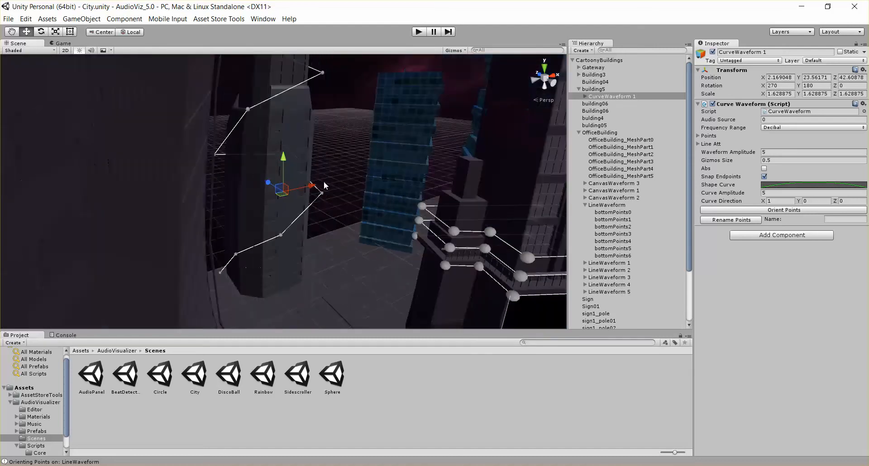
pyautogui.keyDown('alt'); pyautogui.moveTo(324, 186); pyautogui.dragTo(235, 131); pyautogui.keyUp('alt')
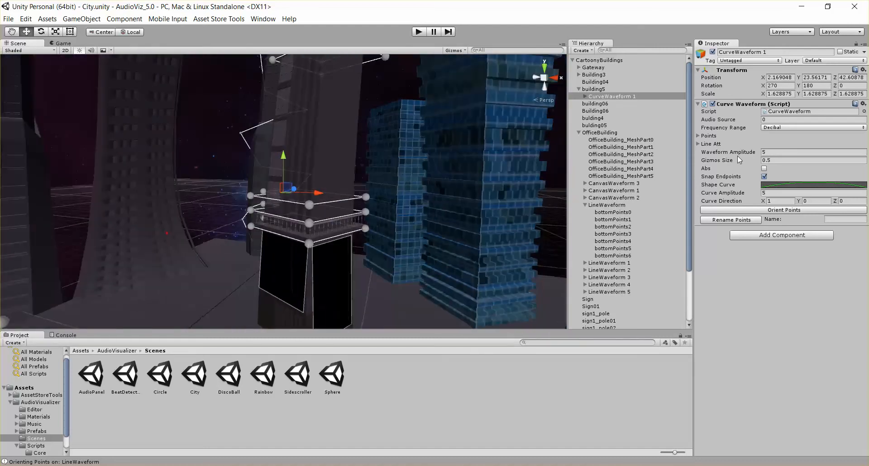
# - Inspect the Shape Curve of CurveWaveform 1, close it, and orient the curve's points
pyautogui.click(836, 187)
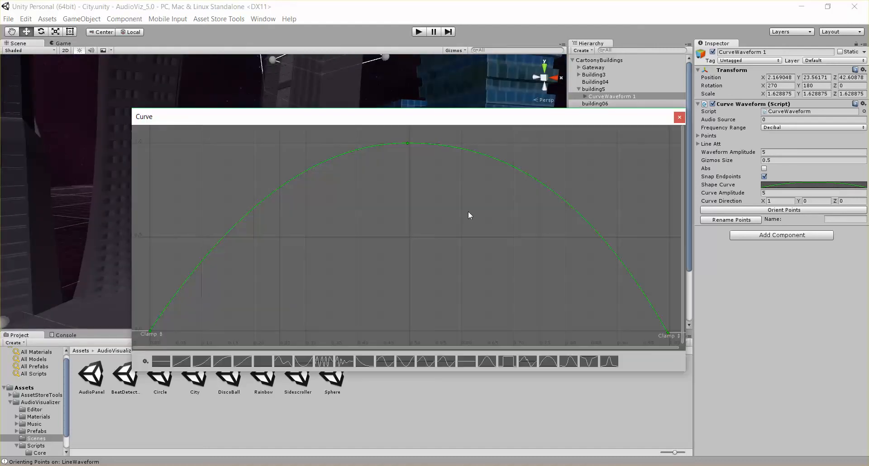
pyautogui.click(678, 118)
pyautogui.click(766, 210)
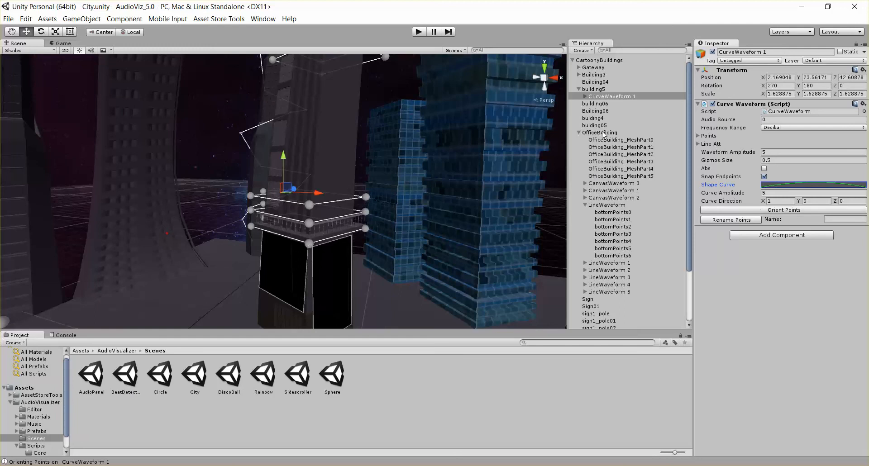
# - Expand CurveWaveform 1 and frame curvePoint0 and curvePoint1 to inspect their orientation
pyautogui.click(584, 96)
pyautogui.click(609, 104)
pyautogui.press('f')
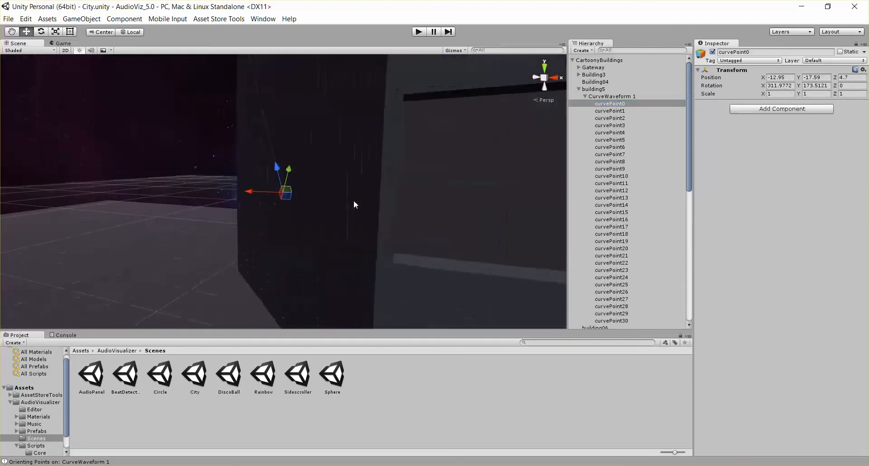
pyautogui.scroll(-4, 327, 195)
pyautogui.keyDown('alt'); pyautogui.moveTo(324, 202); pyautogui.dragTo(539, 181); pyautogui.keyUp('alt')
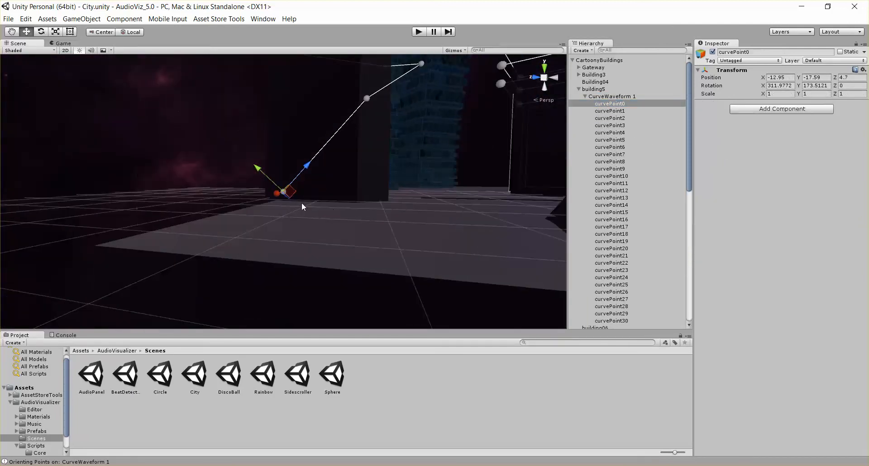
pyautogui.click(616, 111)
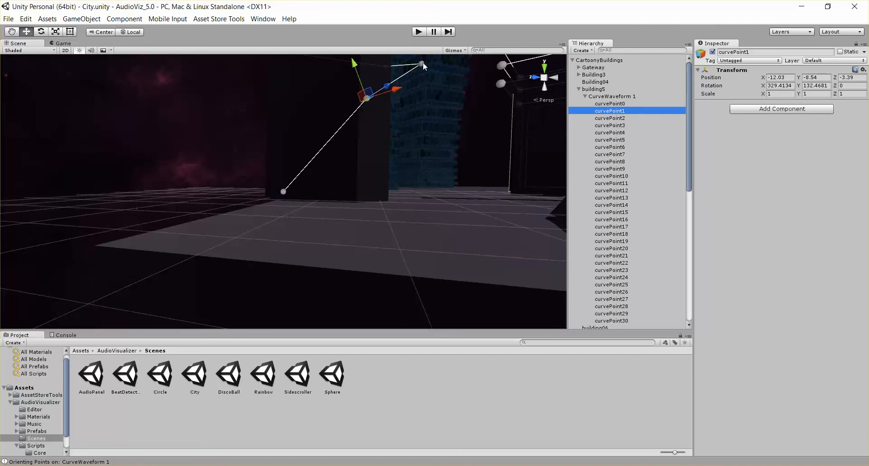
pyautogui.scroll(-3, 462, 123)
pyautogui.keyDown('alt'); pyautogui.moveTo(461, 119); pyautogui.dragTo(357, 133); pyautogui.keyUp('alt')
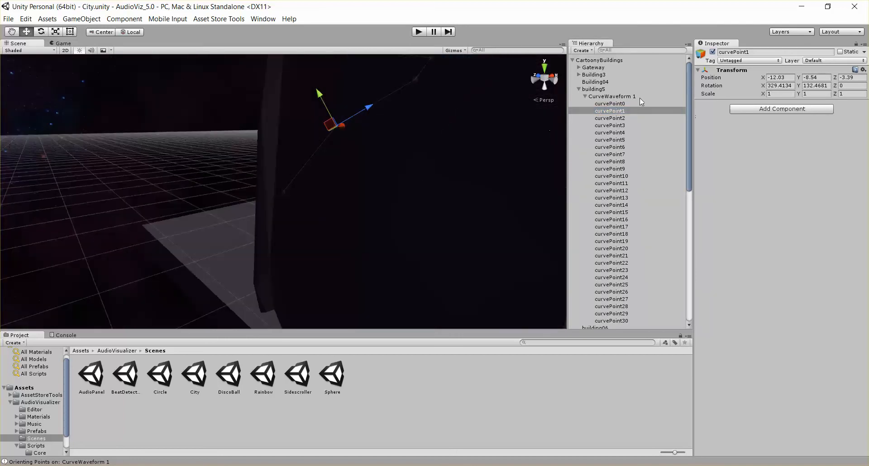
pyautogui.click(639, 98)
# - Preview the City scene in Play mode, stop it, and collapse CurveWaveform 1 in the hierarchy
pyautogui.click(418, 32)
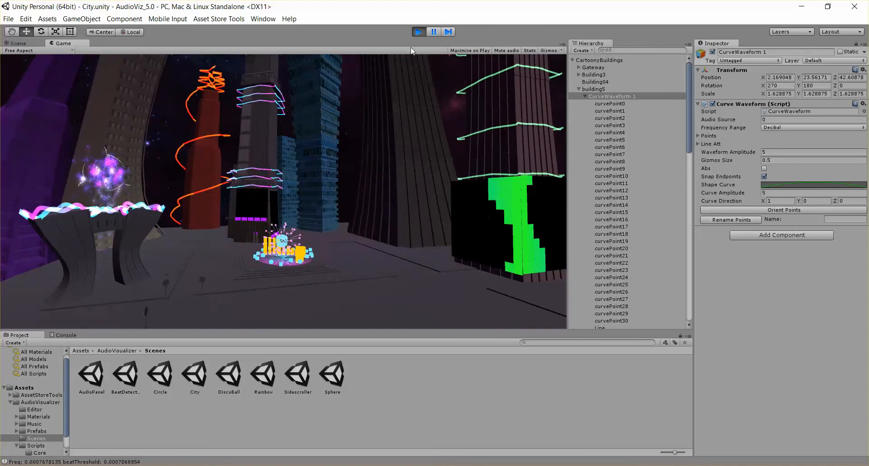
pyautogui.click(419, 33)
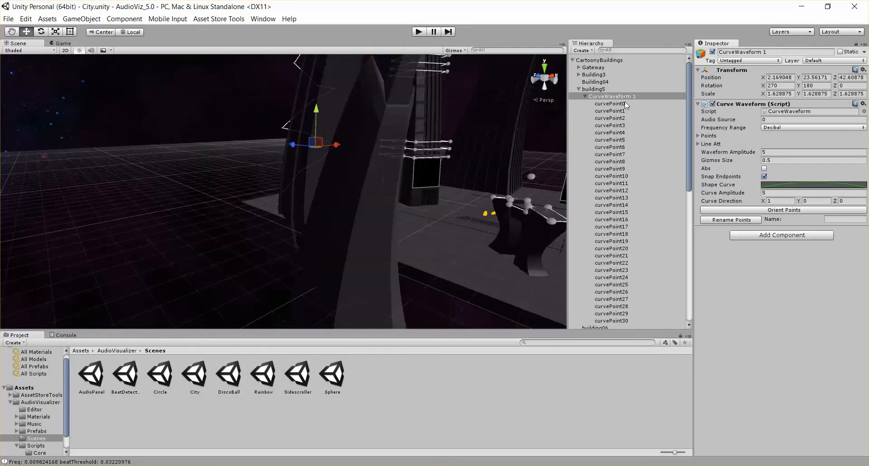
pyautogui.click(588, 98)
pyautogui.click(585, 96)
pyautogui.scroll(-4, 499, 122)
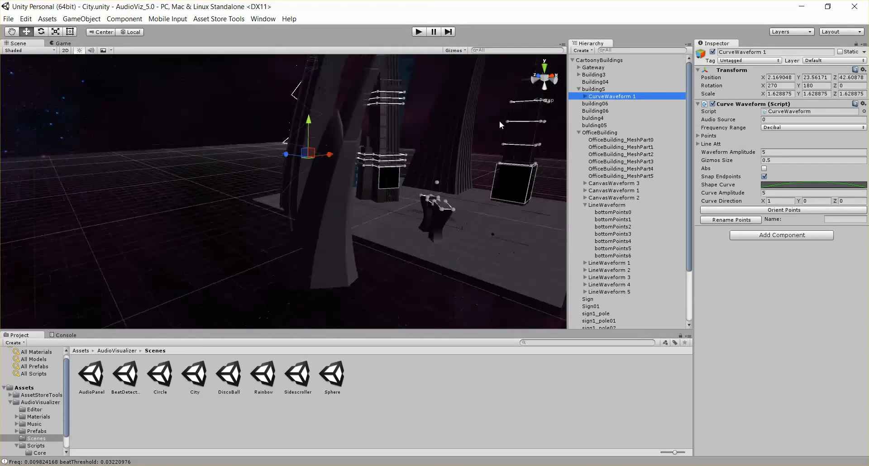
pyautogui.keyDown('alt'); pyautogui.moveTo(499, 121); pyautogui.dragTo(407, 97); pyautogui.keyUp('alt')
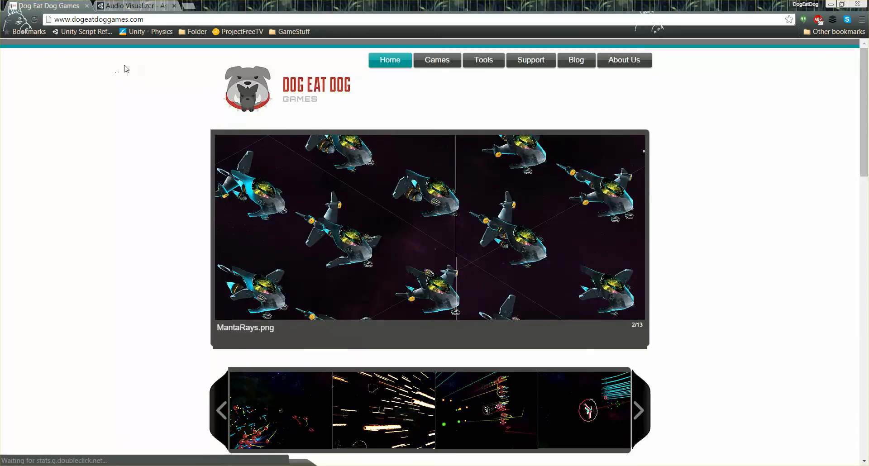
# - Switch to the web browser and open the Audio Visualizer page on the Unity Asset Store from the Dog Eat Dog Games site
pyautogui.click(152, 20)
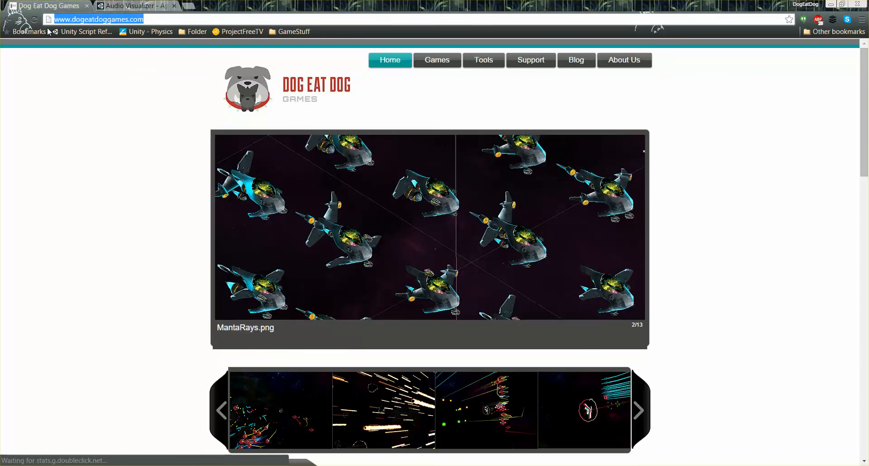
pyautogui.click(455, 94)
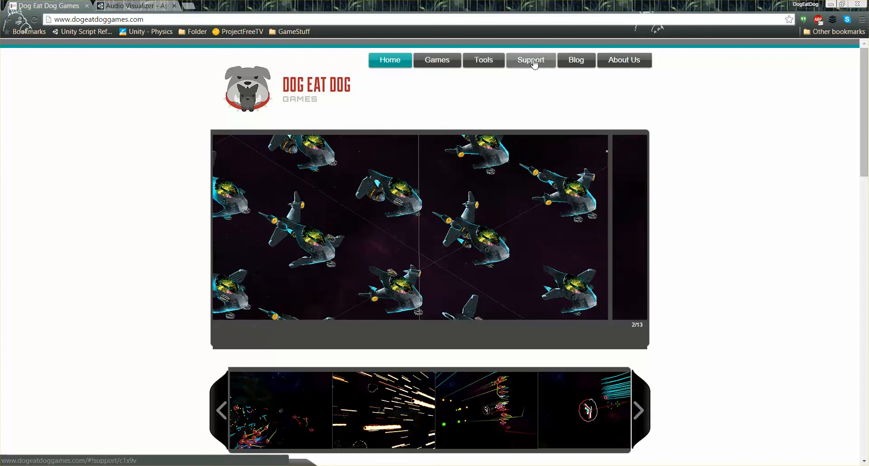
pyautogui.moveTo(480, 66)
pyautogui.click(491, 92)
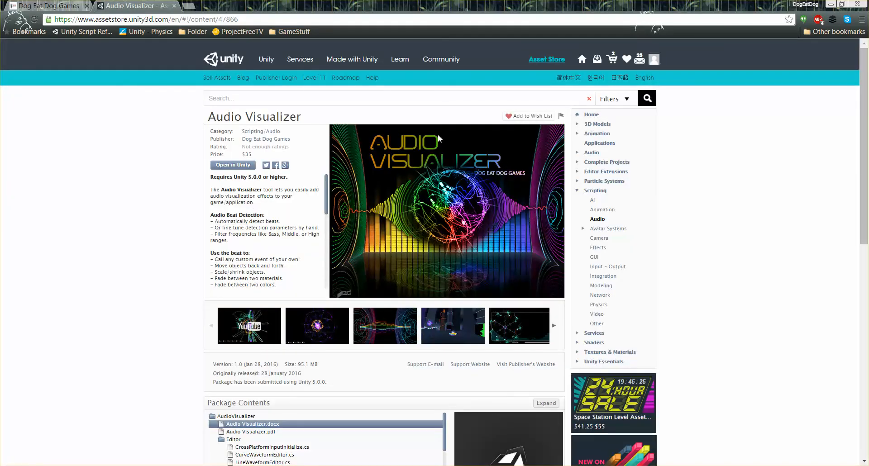